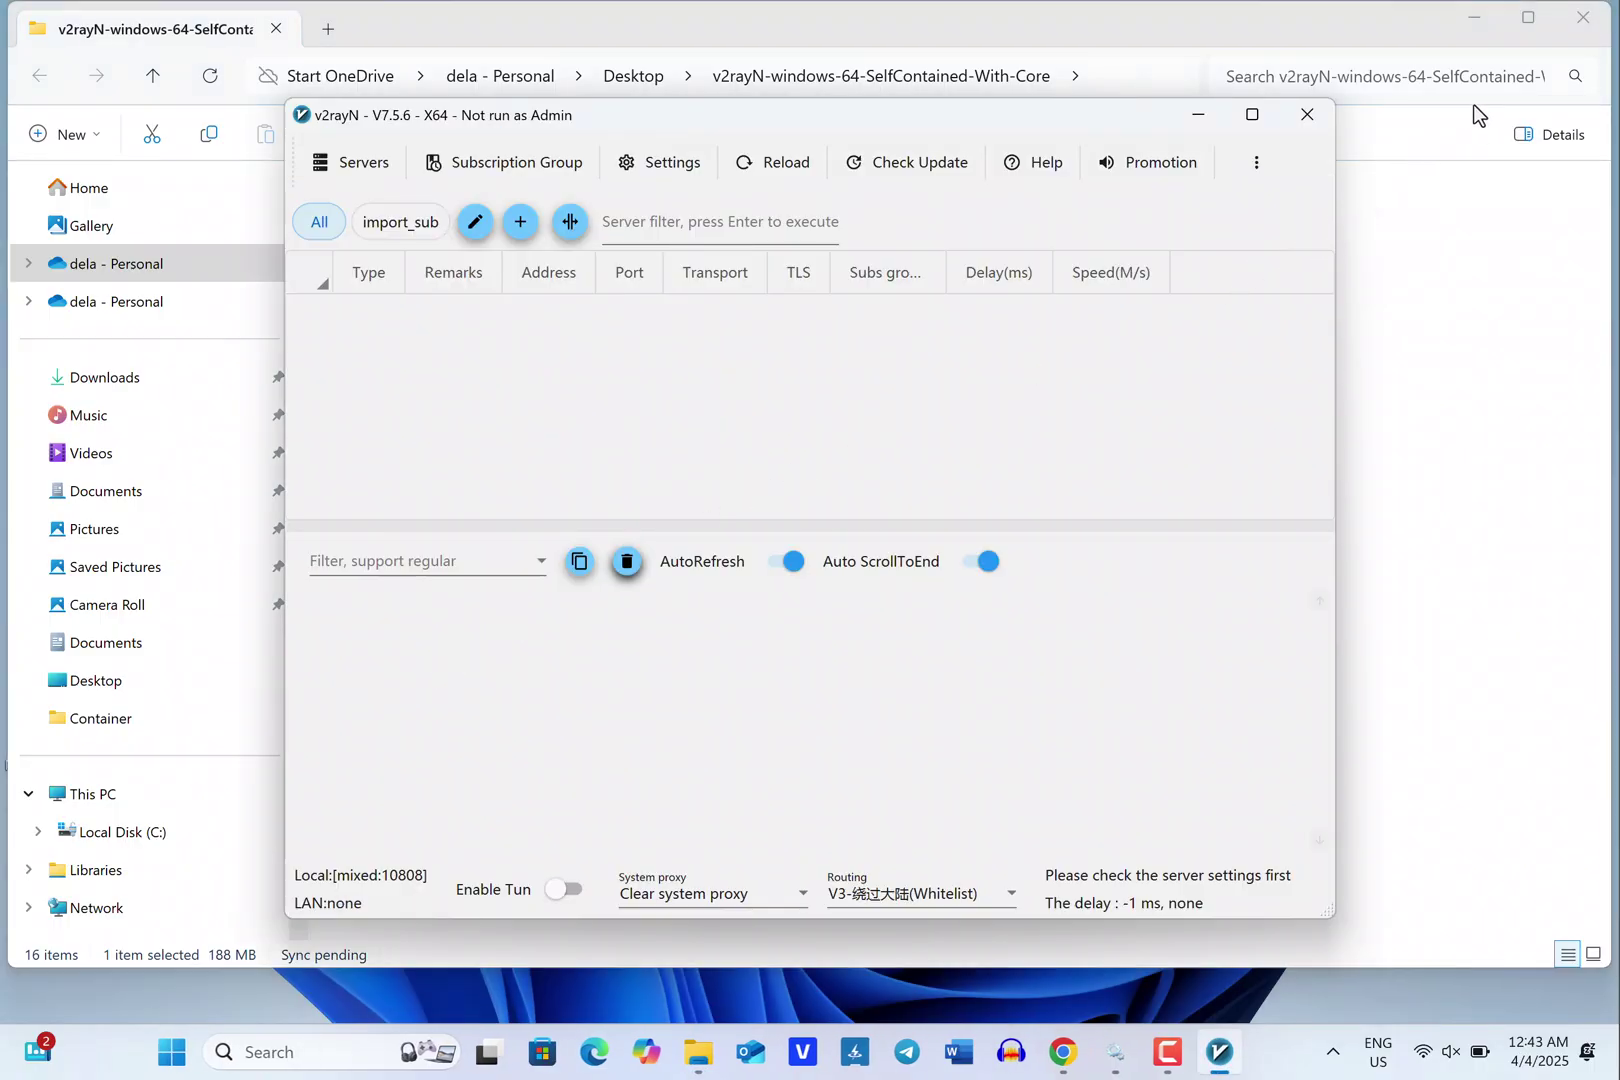
# Close the File Explorer window, switch to Google Chrome and dismiss the ad on the OpenTunnel page.
pyautogui.click(1580, 20)
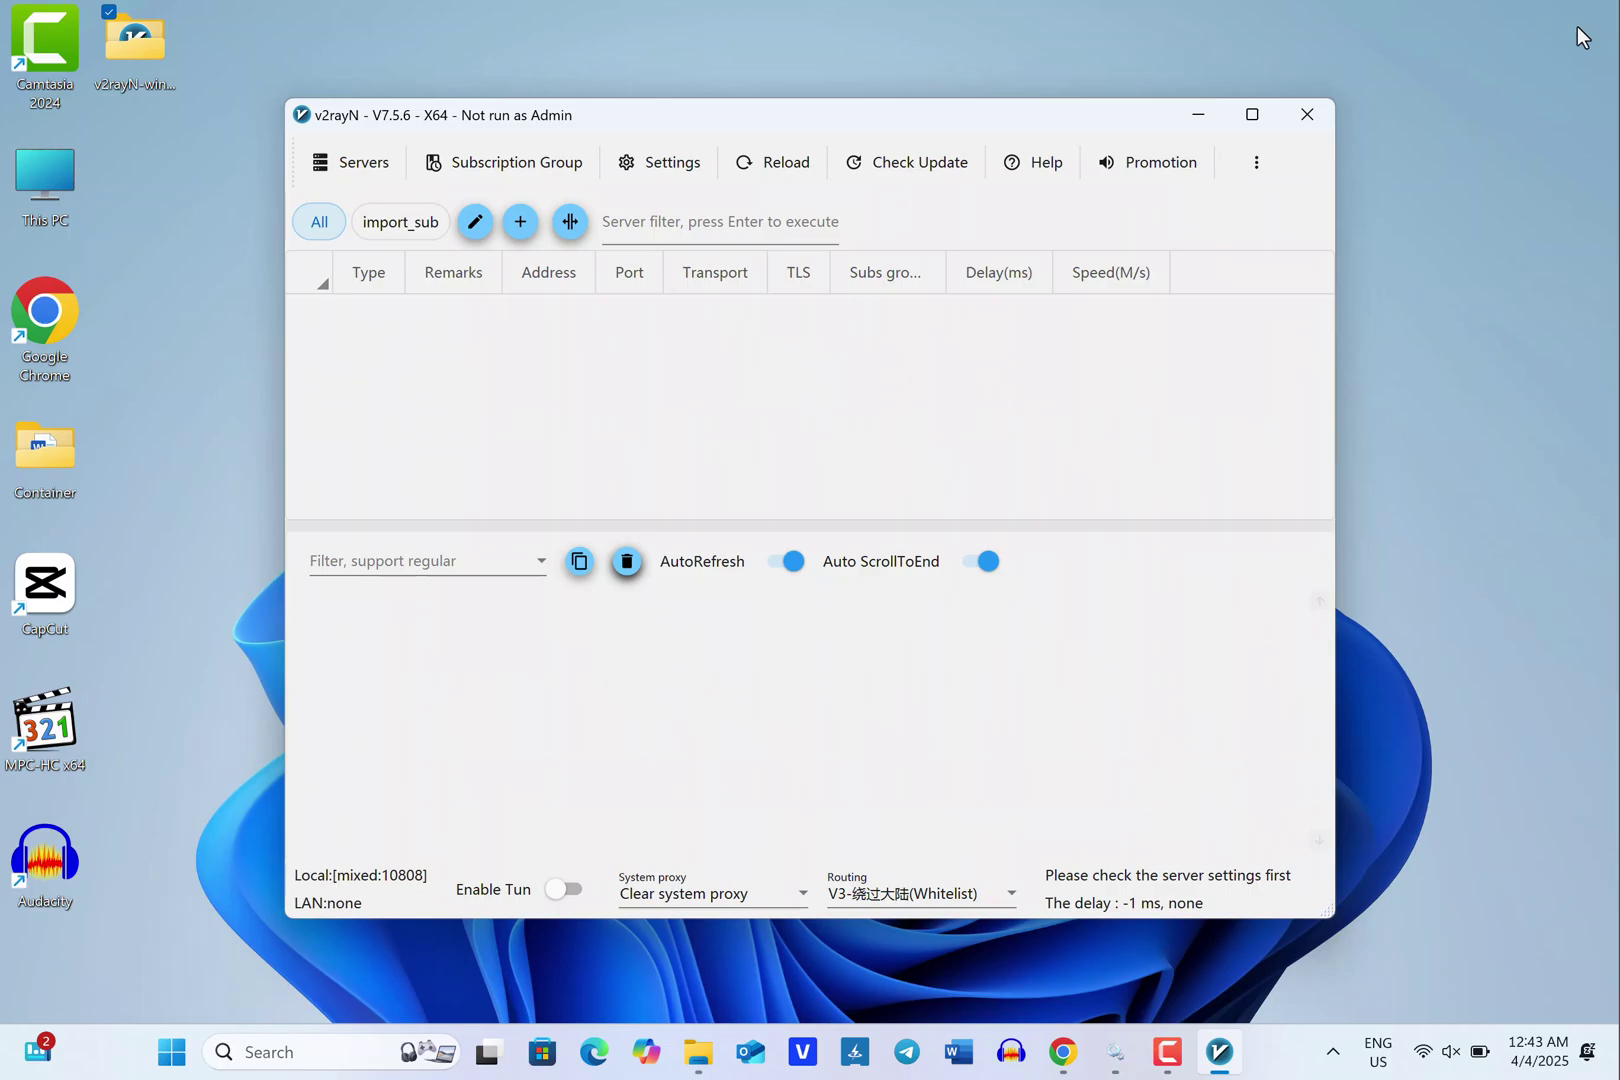
pyautogui.click(1064, 1052)
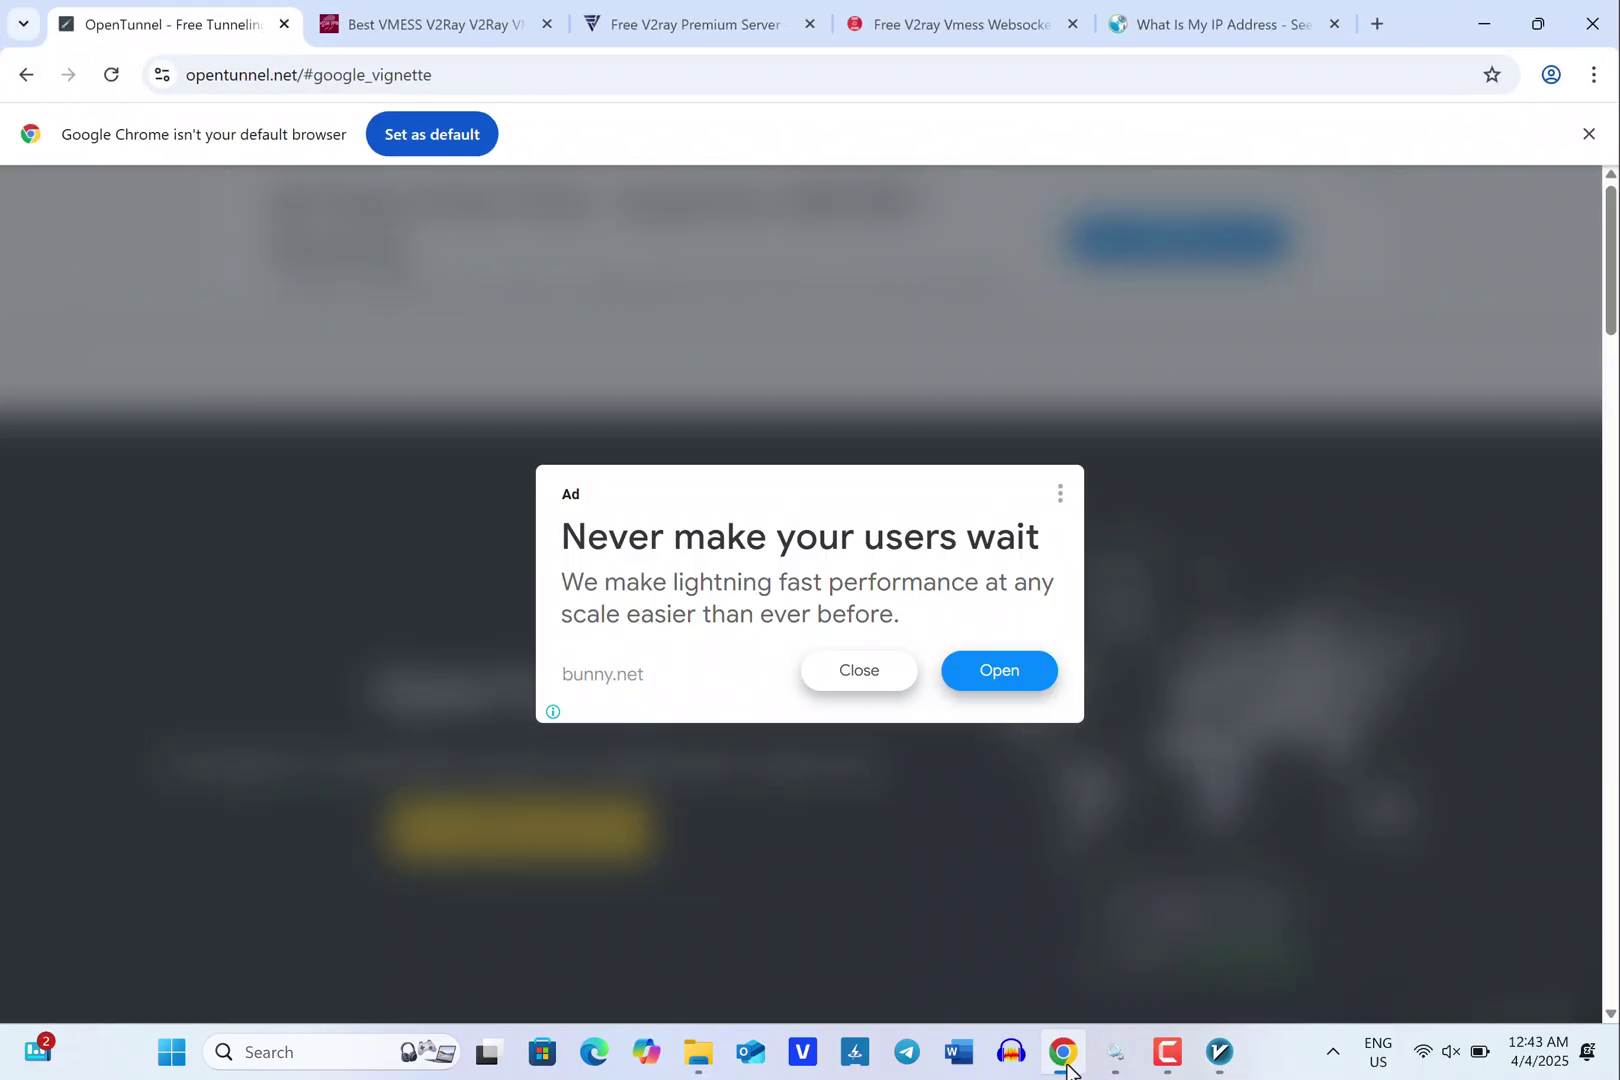
pyautogui.click(852, 675)
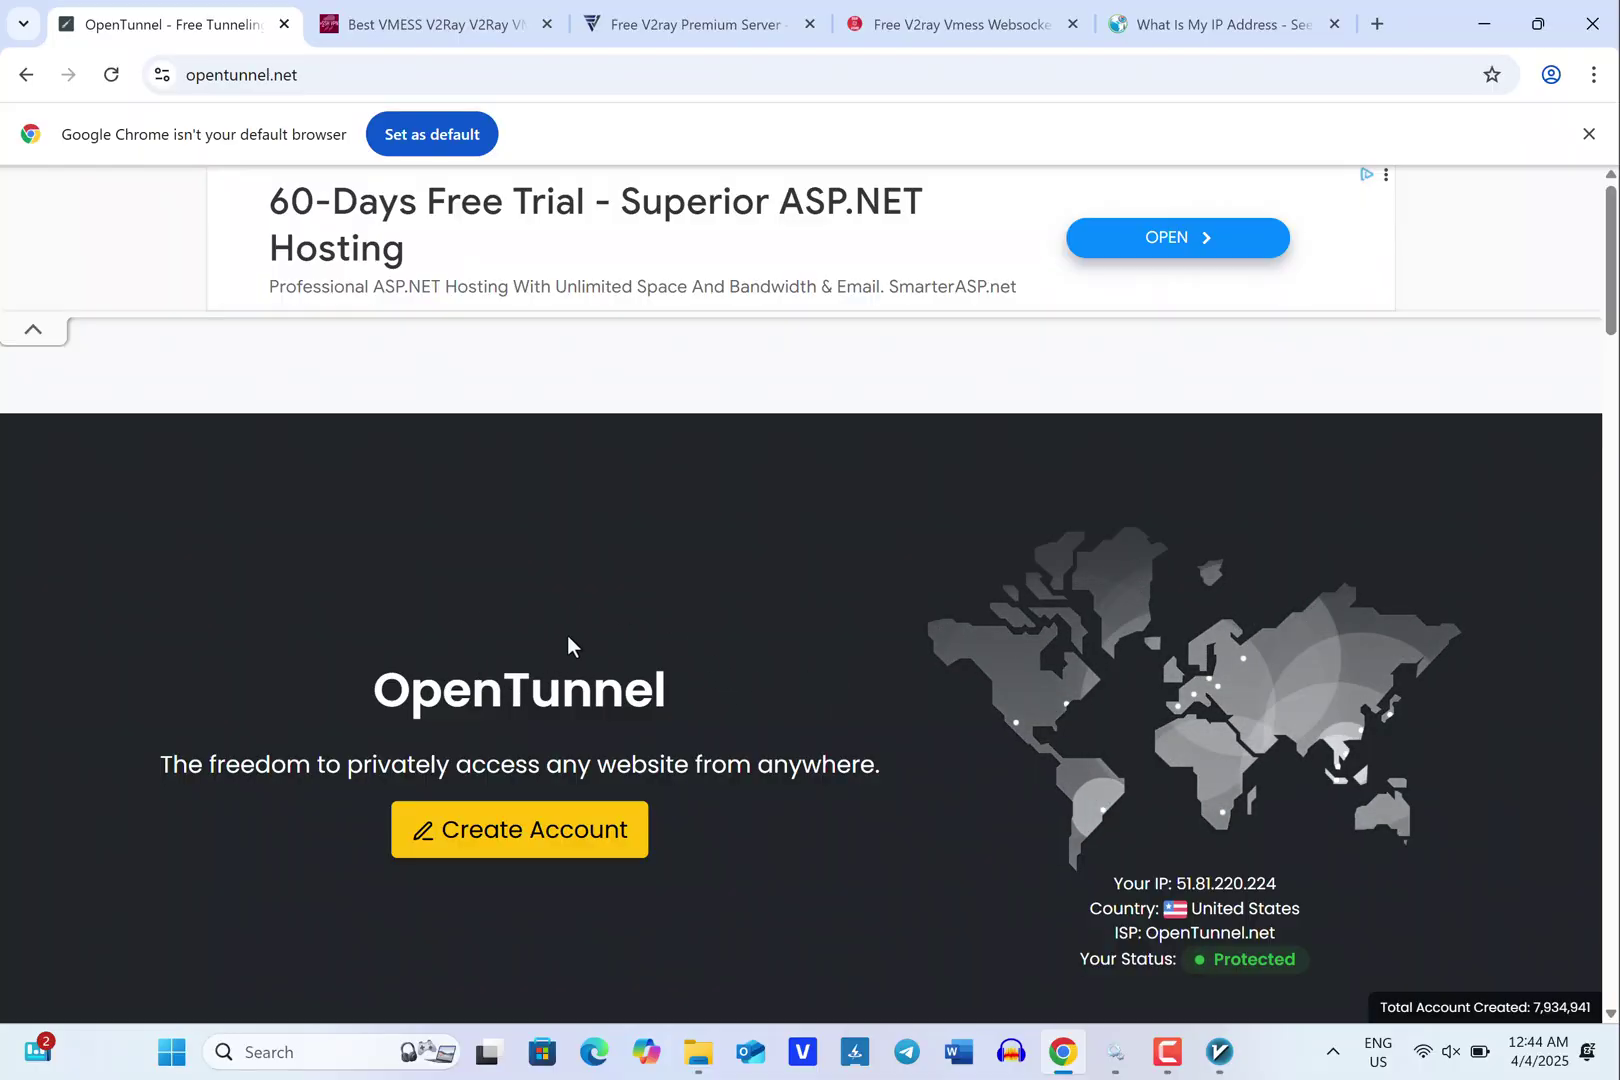
# Look through the other open free V2Ray server sites, including SSHS8 and SSH Stores, and return to OpenTunnel.
pyautogui.click(477, 31)
pyautogui.click(858, 672)
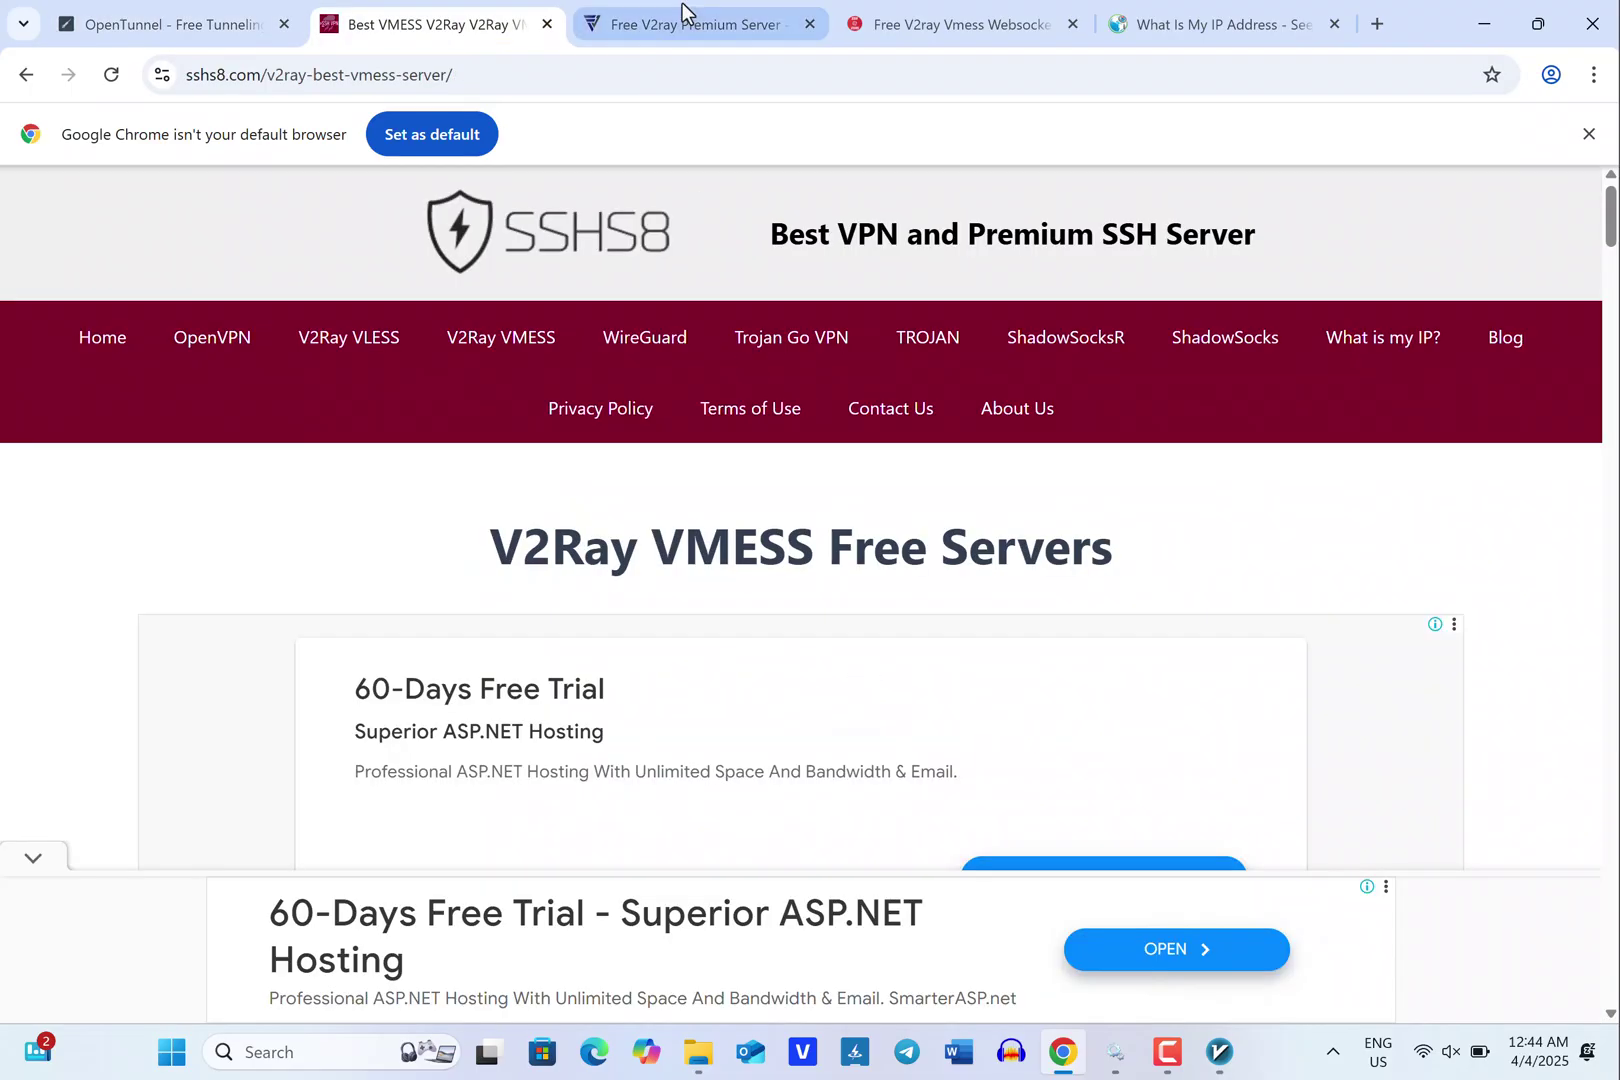
pyautogui.click(683, 8)
pyautogui.click(858, 673)
pyautogui.click(967, 33)
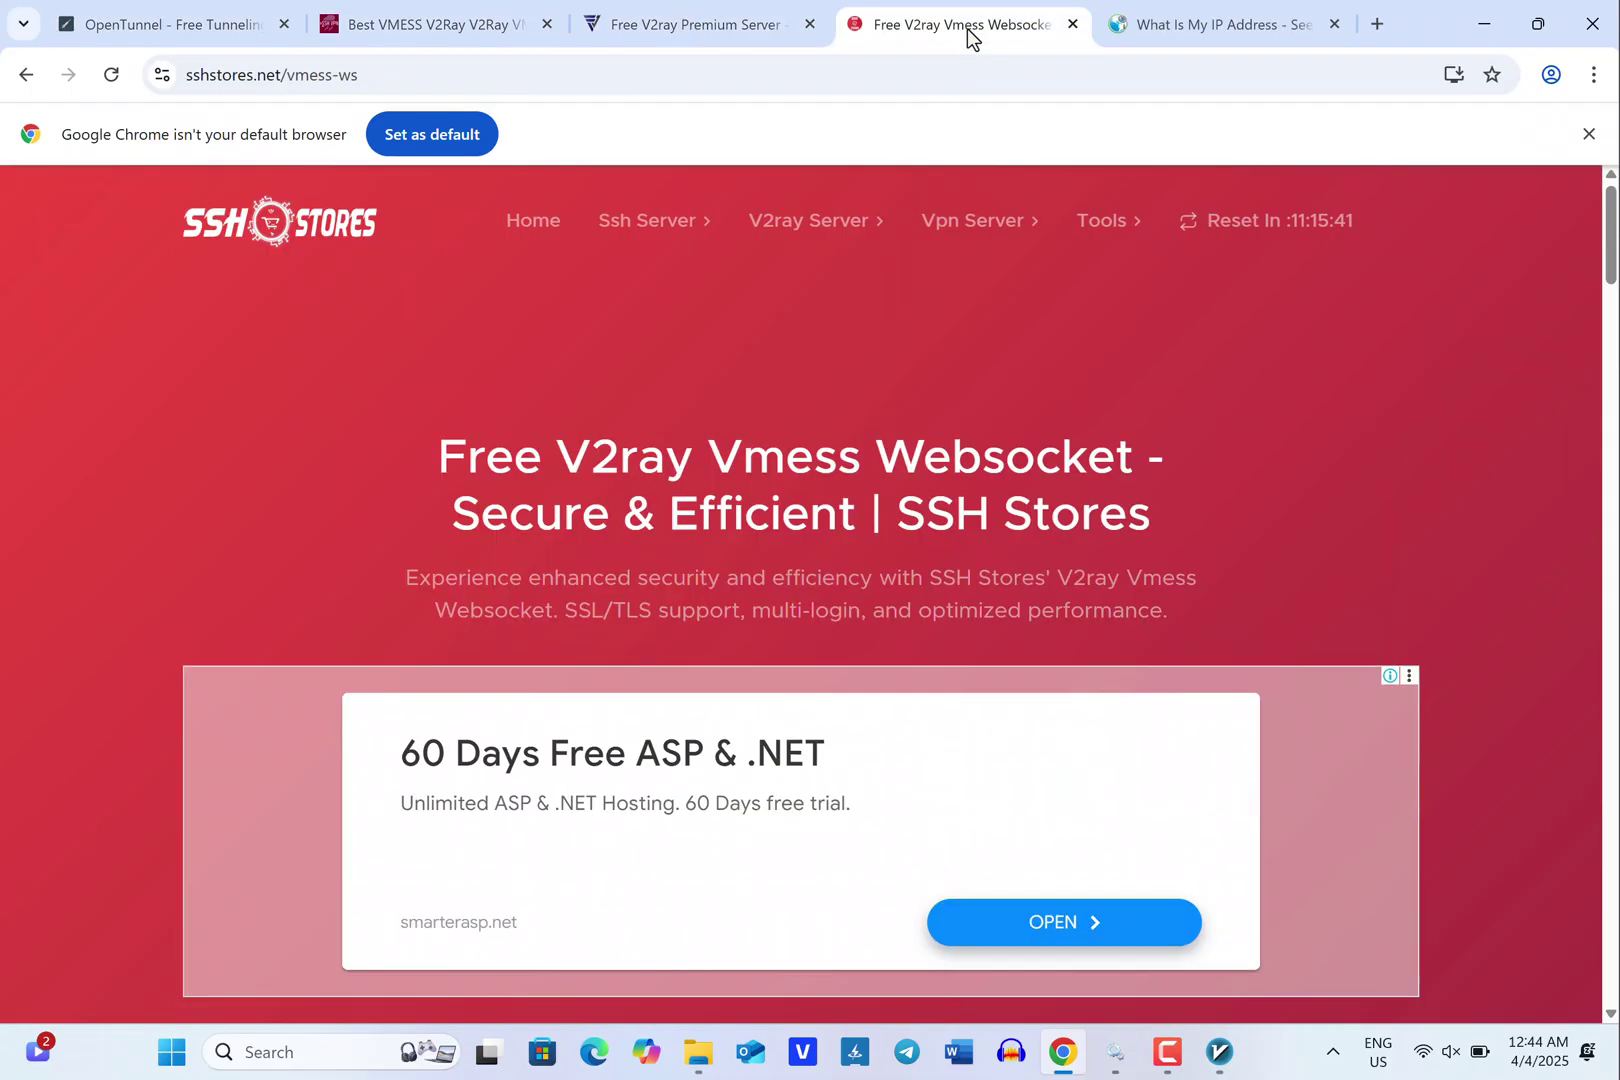
pyautogui.click(225, 35)
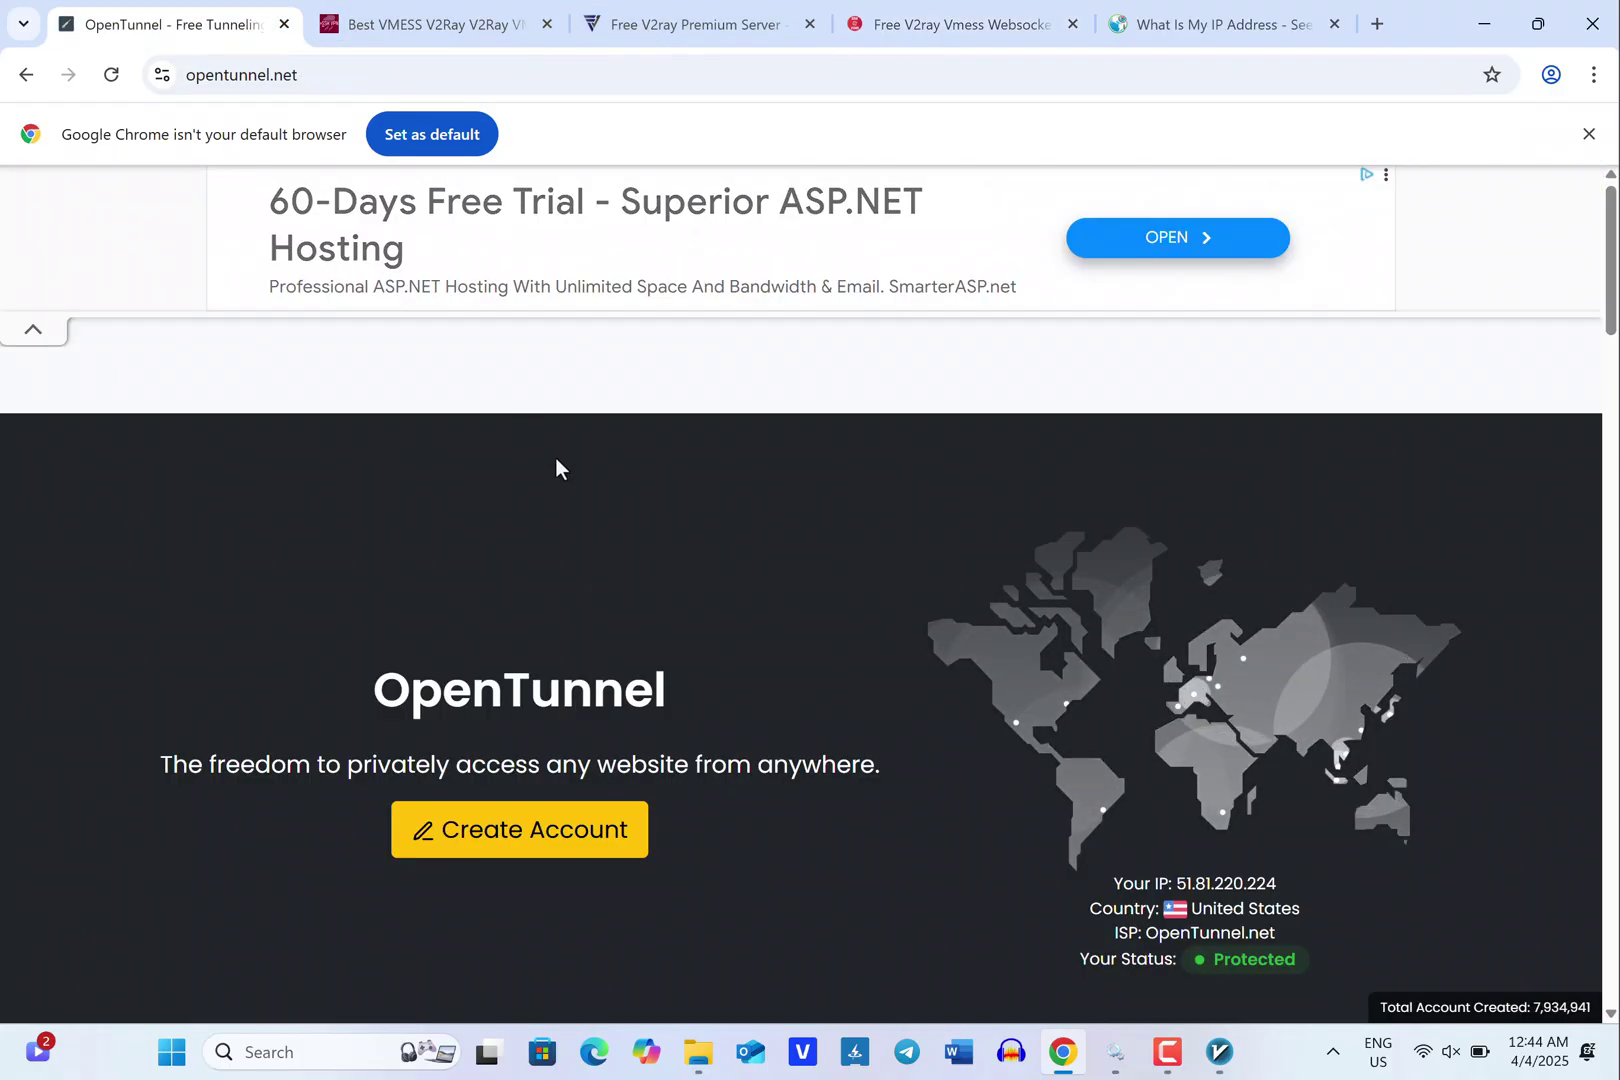
# Open OpenTunnel's V2Ray Vmess server list and the account creation page for the United States server USO 1, dismissing the ad.
pyautogui.scroll(-12, 633, 548)
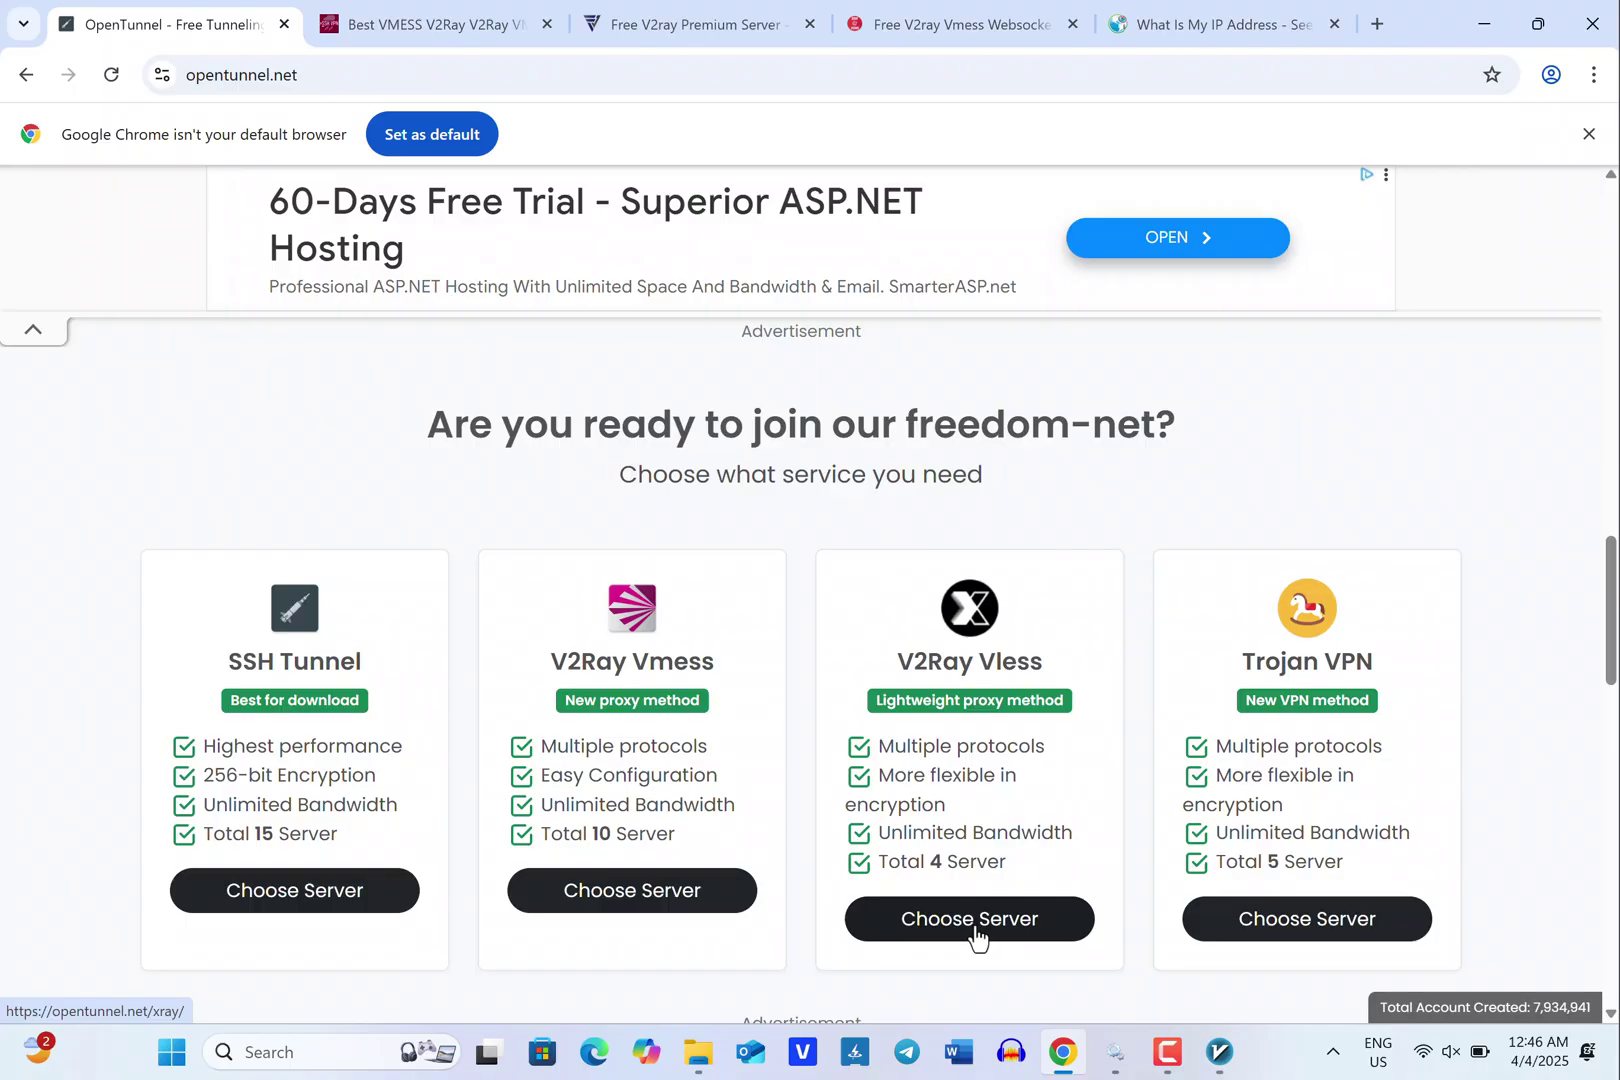
pyautogui.click(694, 910)
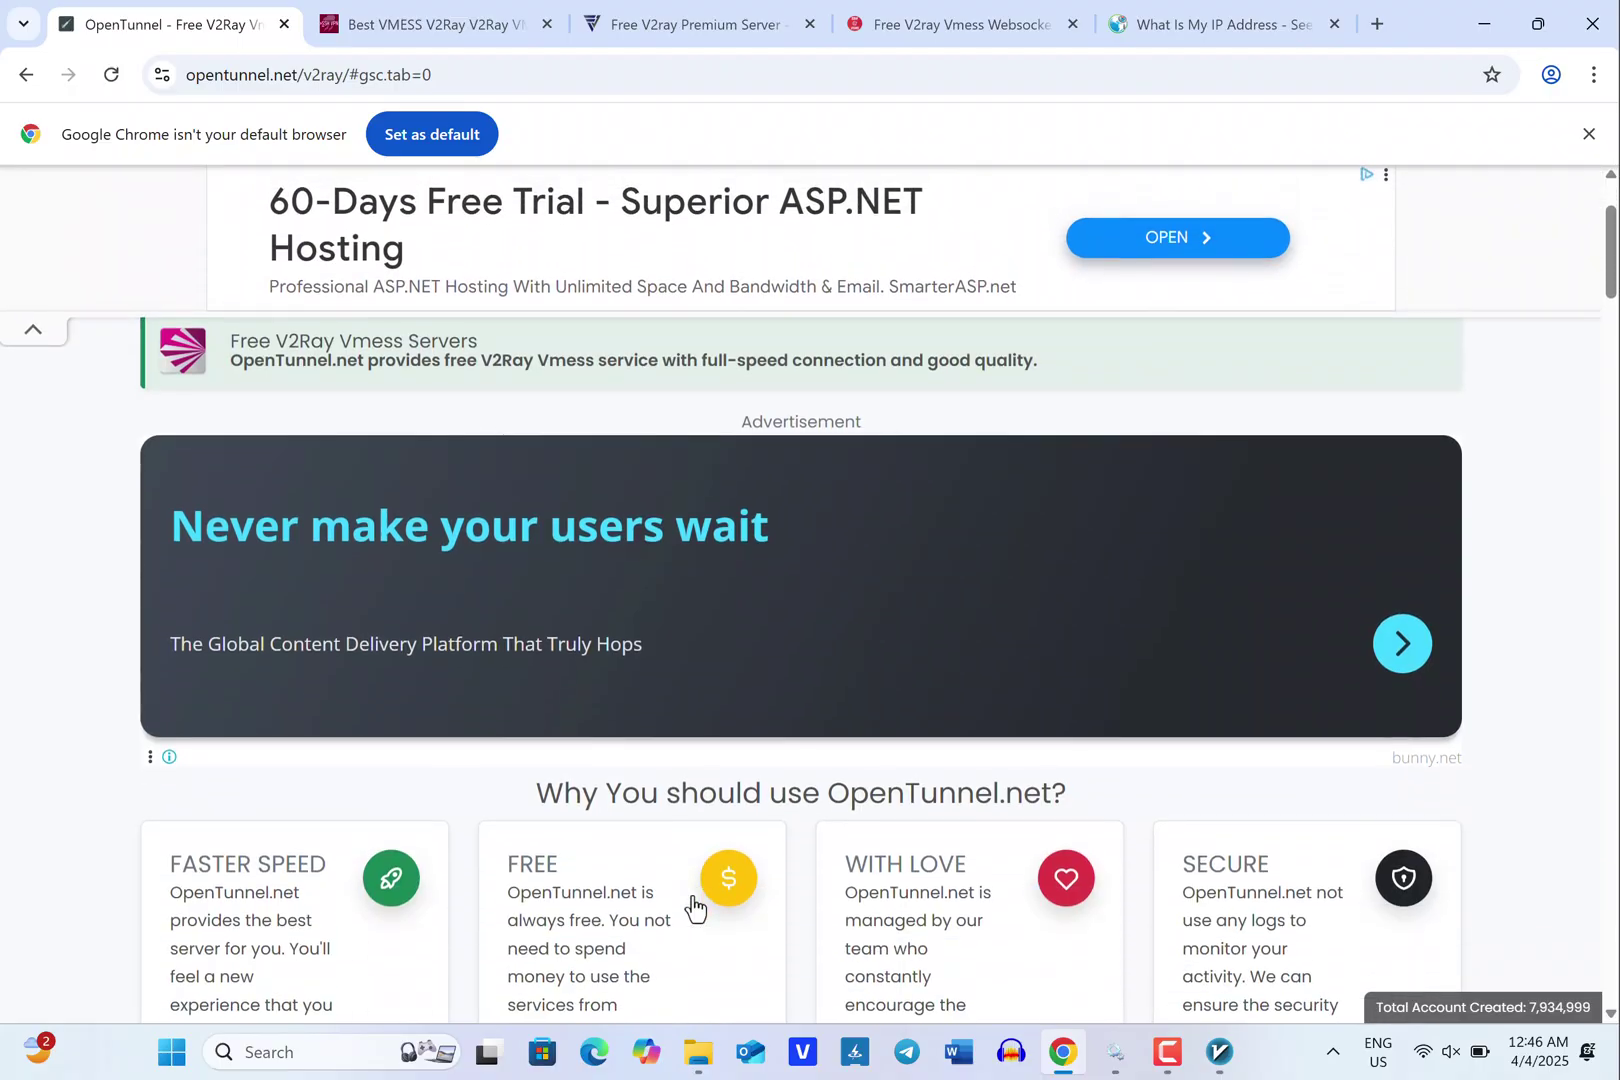
pyautogui.scroll(-15, 693, 908)
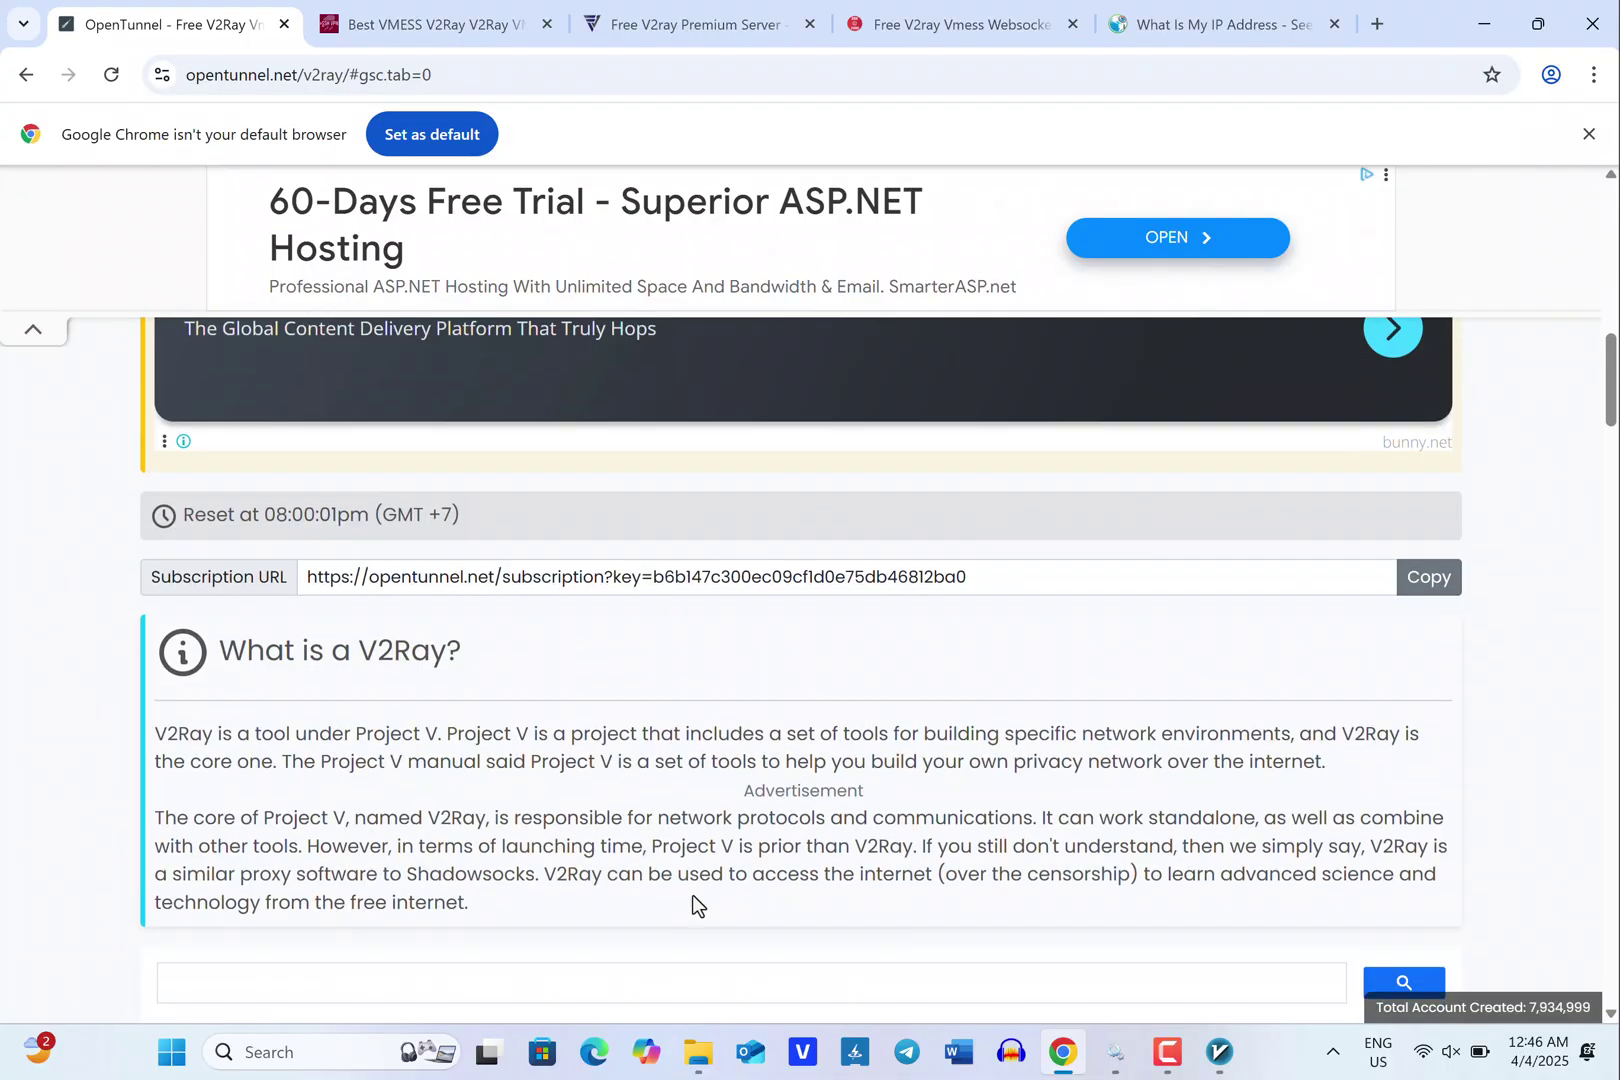
pyautogui.scroll(-5, 692, 895)
pyautogui.scroll(2, 692, 895)
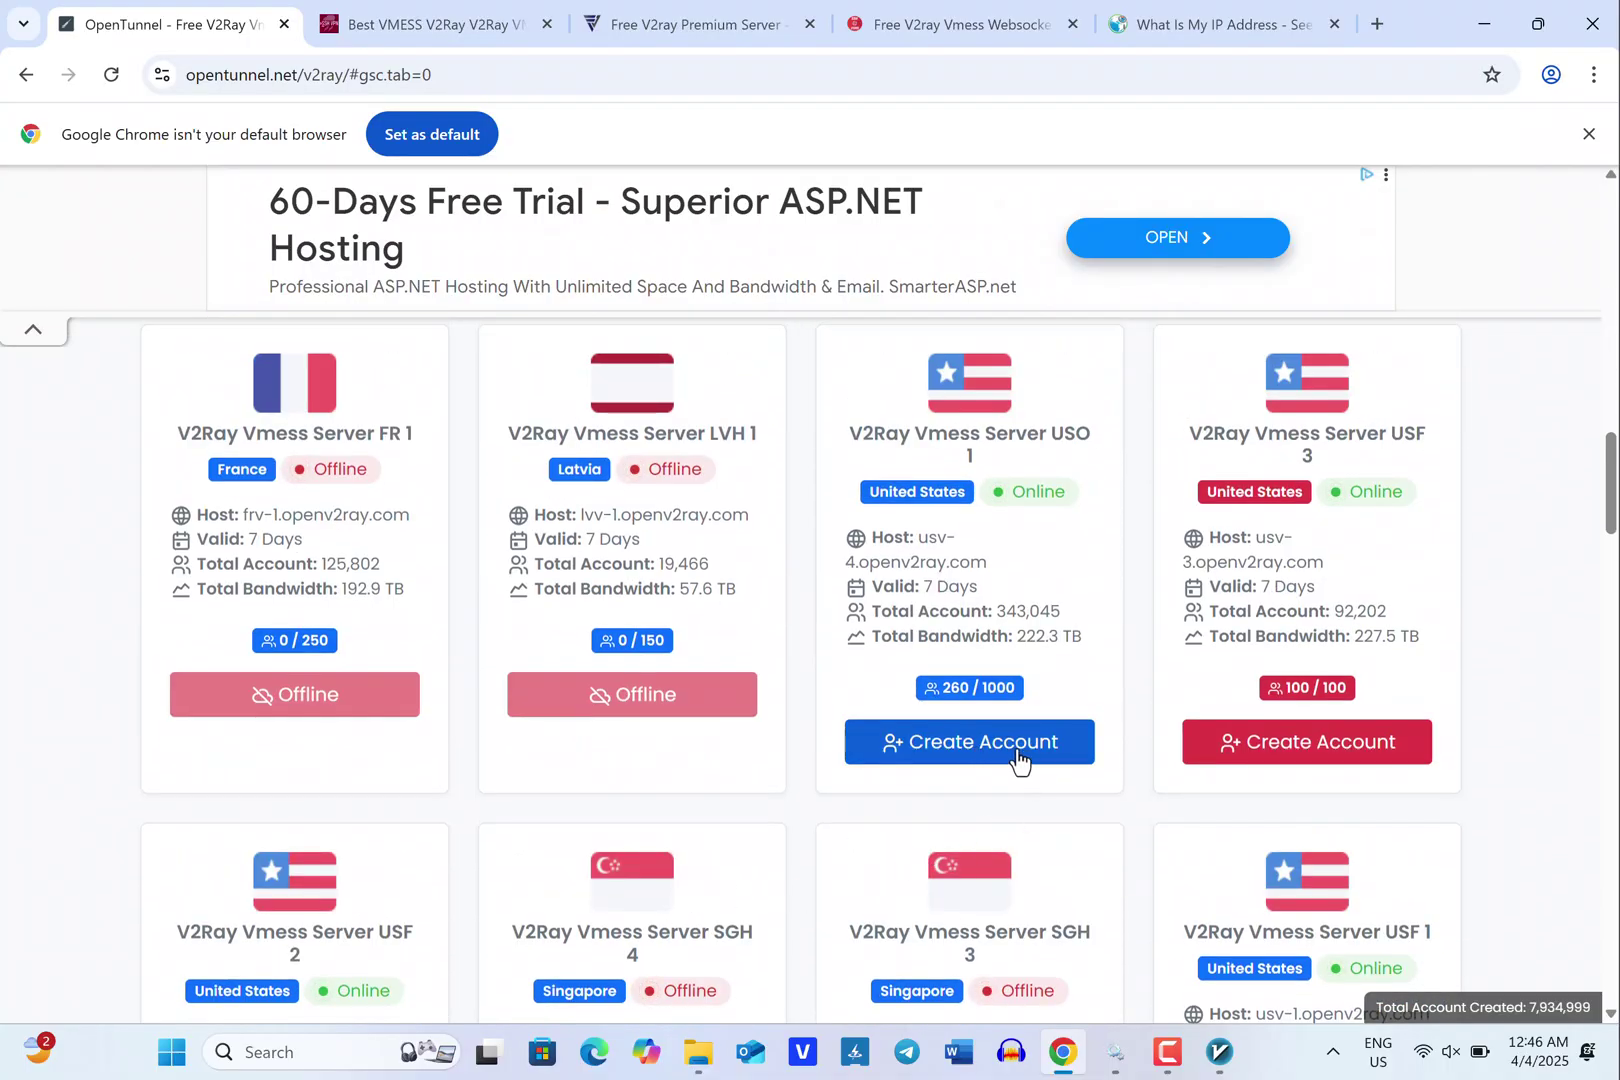
pyautogui.scroll(-3, 900, 760)
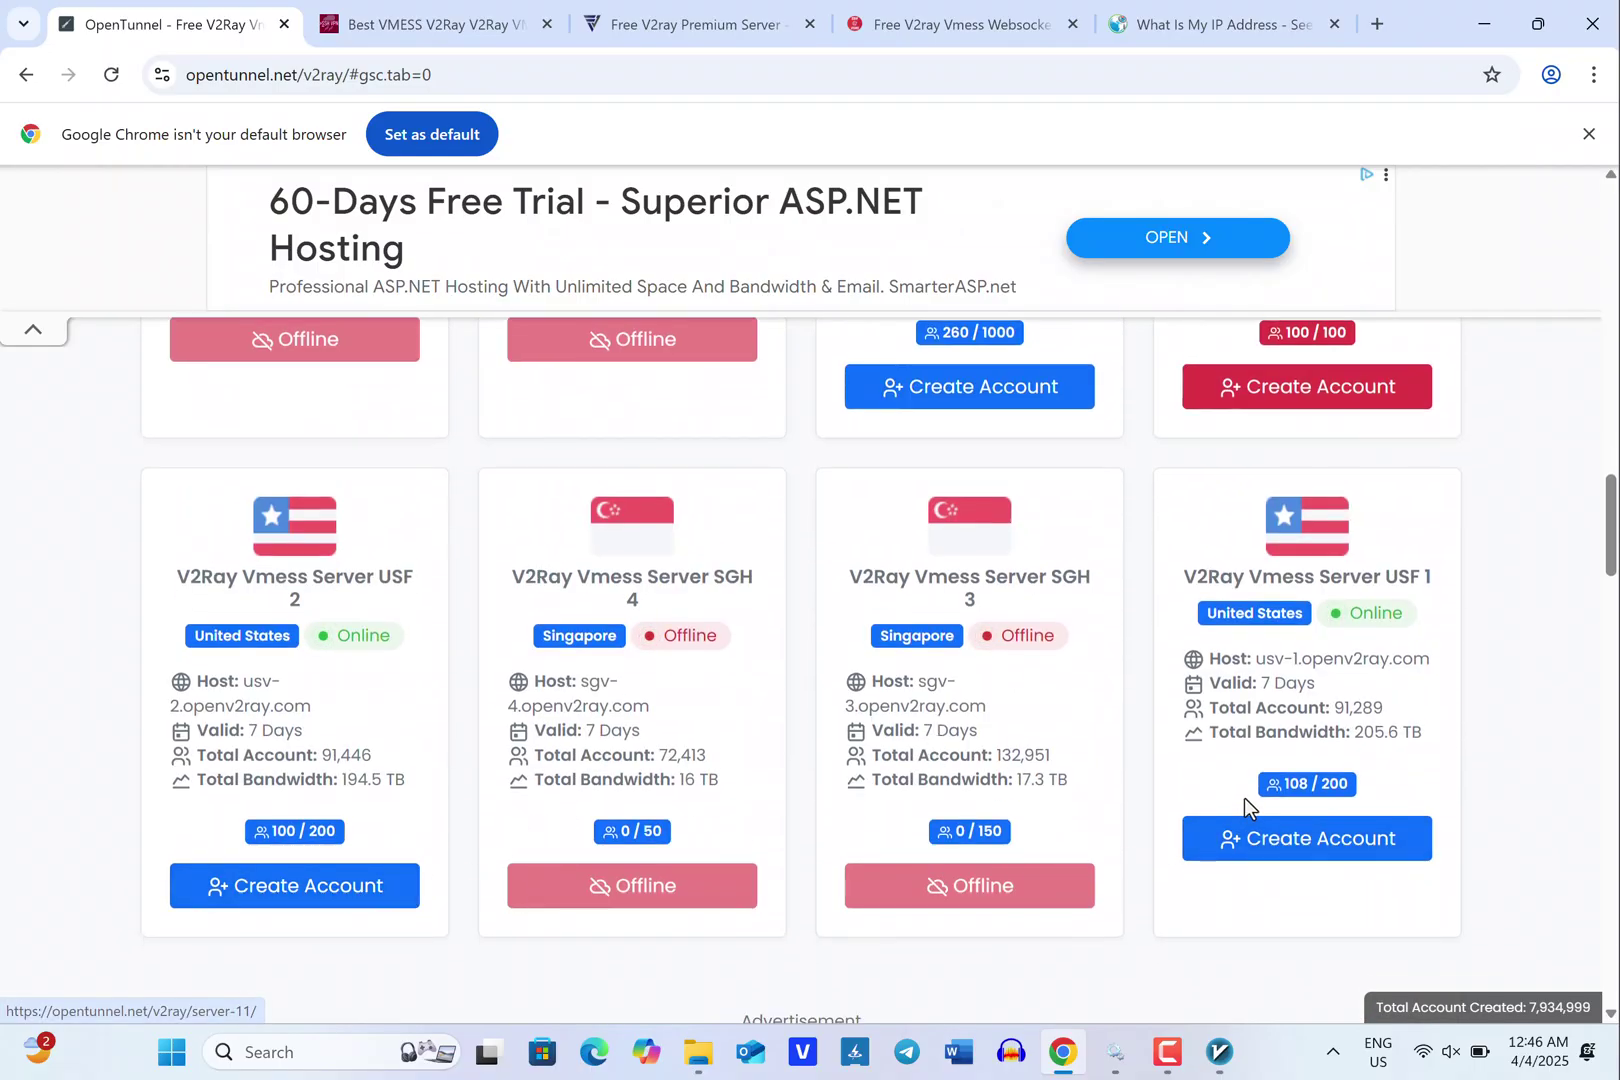
pyautogui.scroll(-4, 1200, 850)
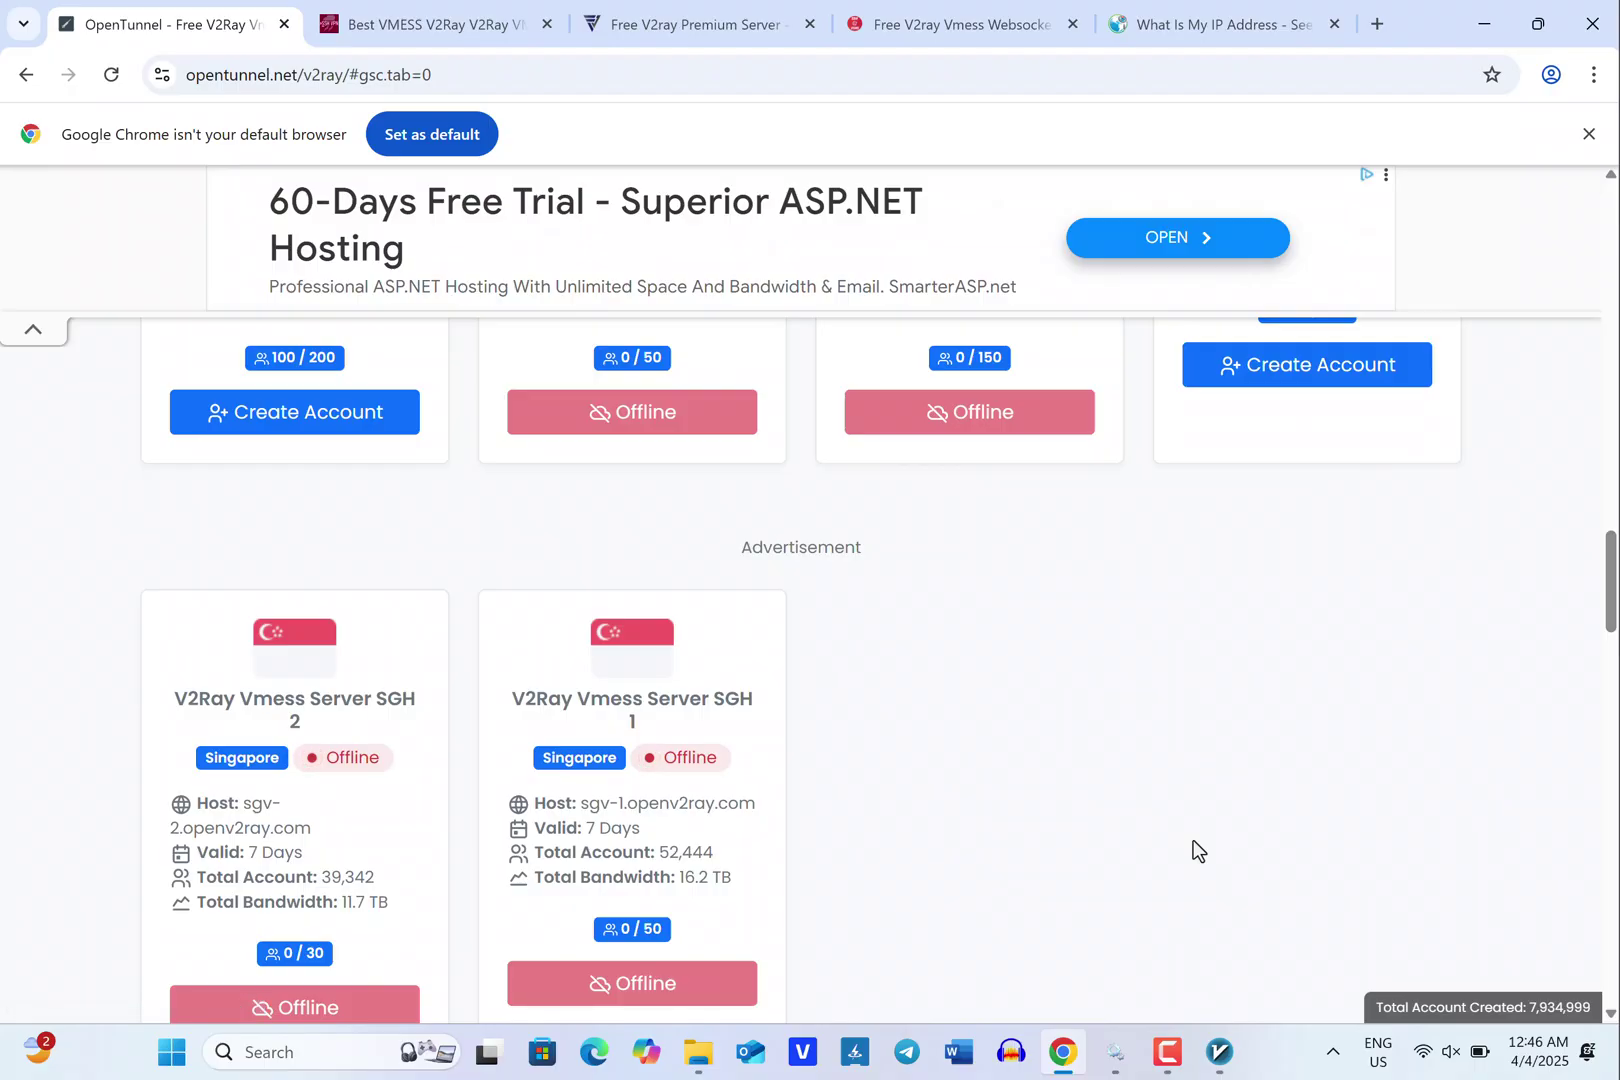
pyautogui.scroll(5, 1193, 840)
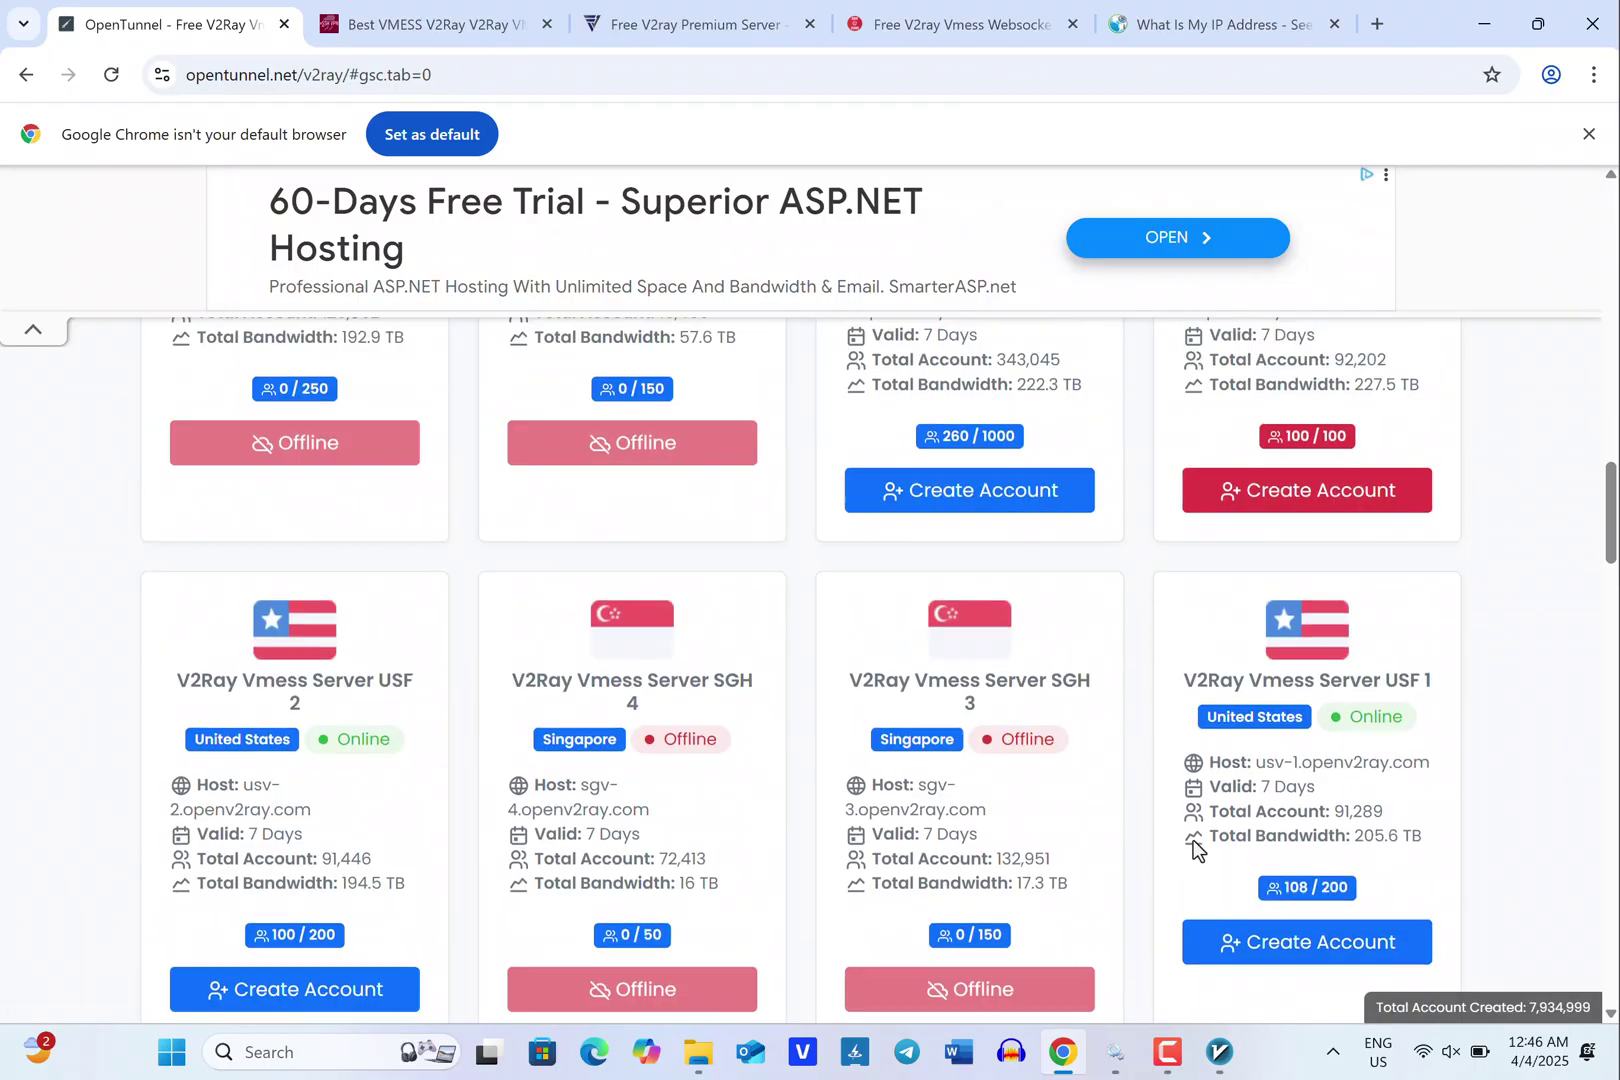
pyautogui.scroll(3, 1193, 845)
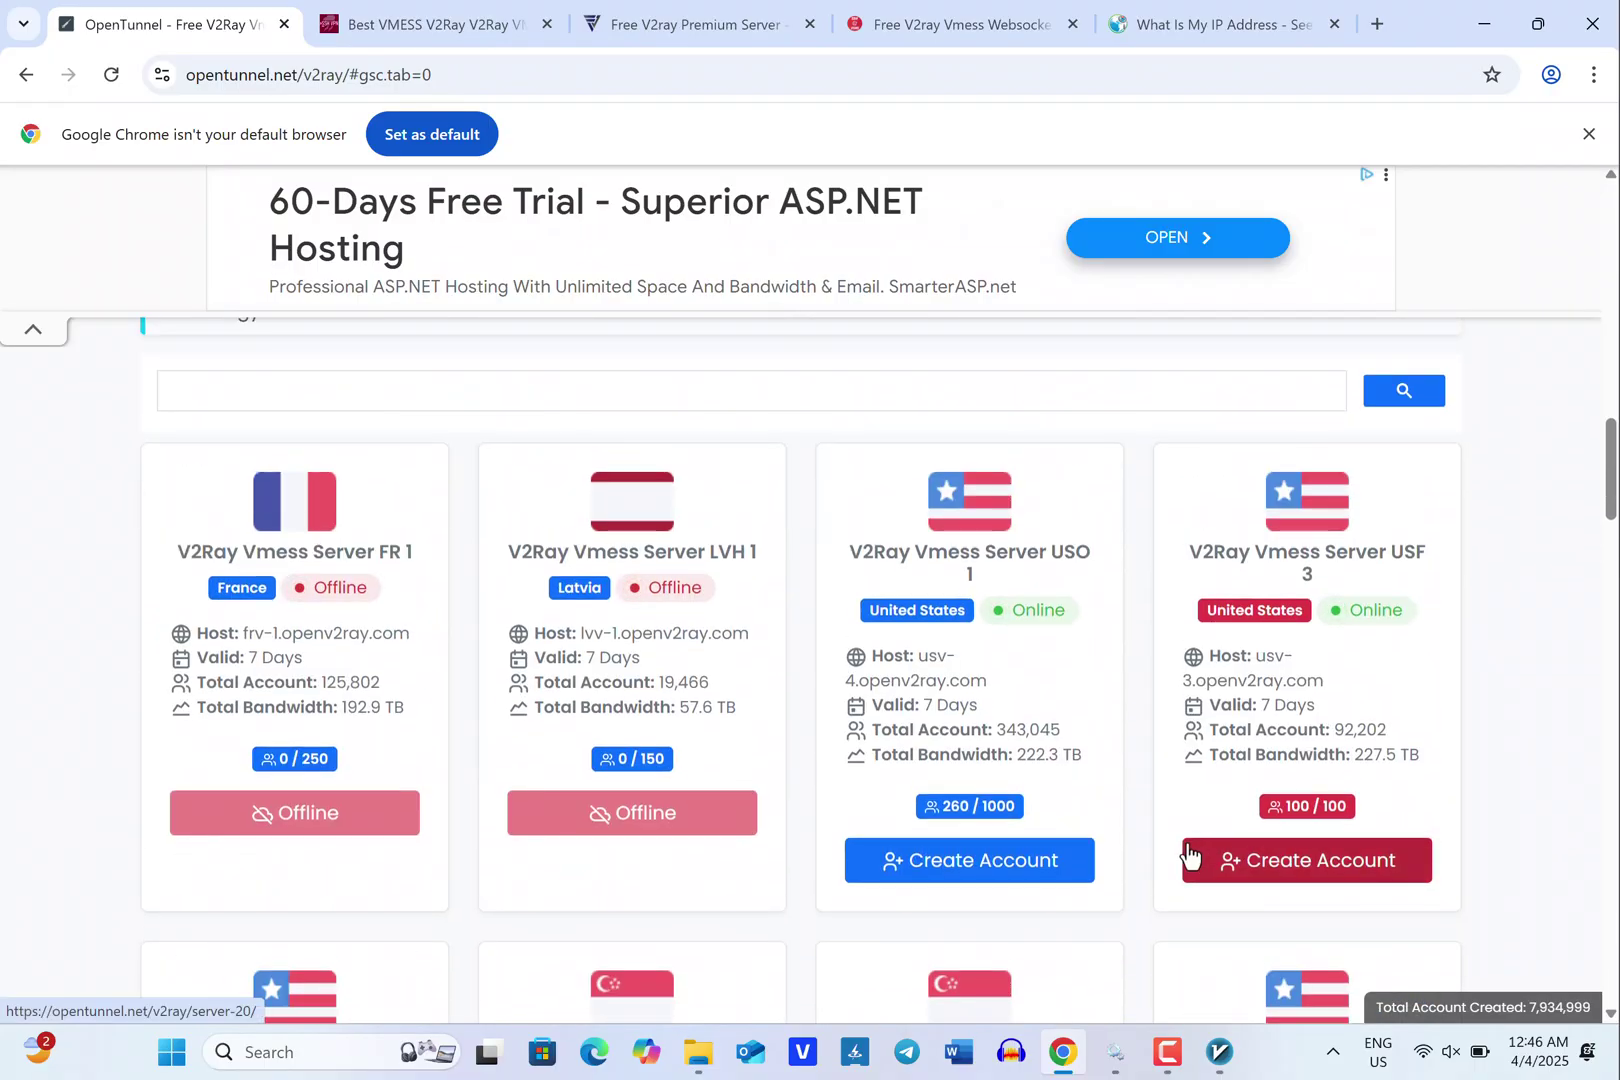
pyautogui.click(984, 860)
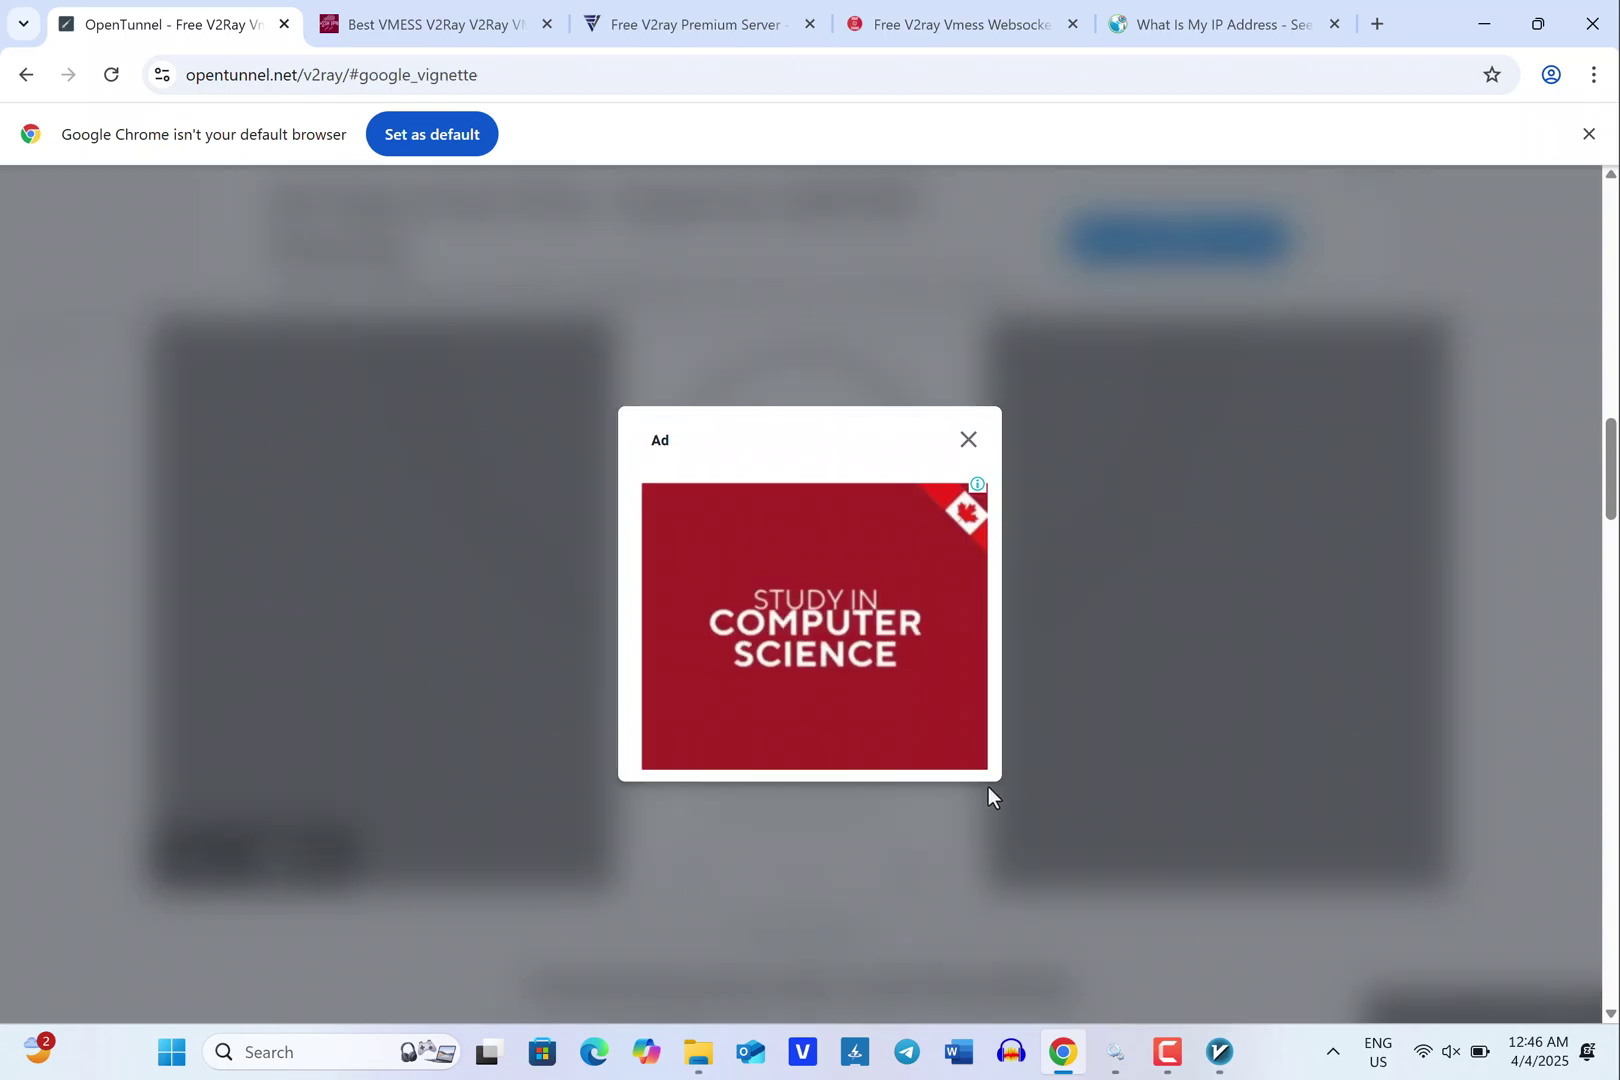
pyautogui.click(969, 440)
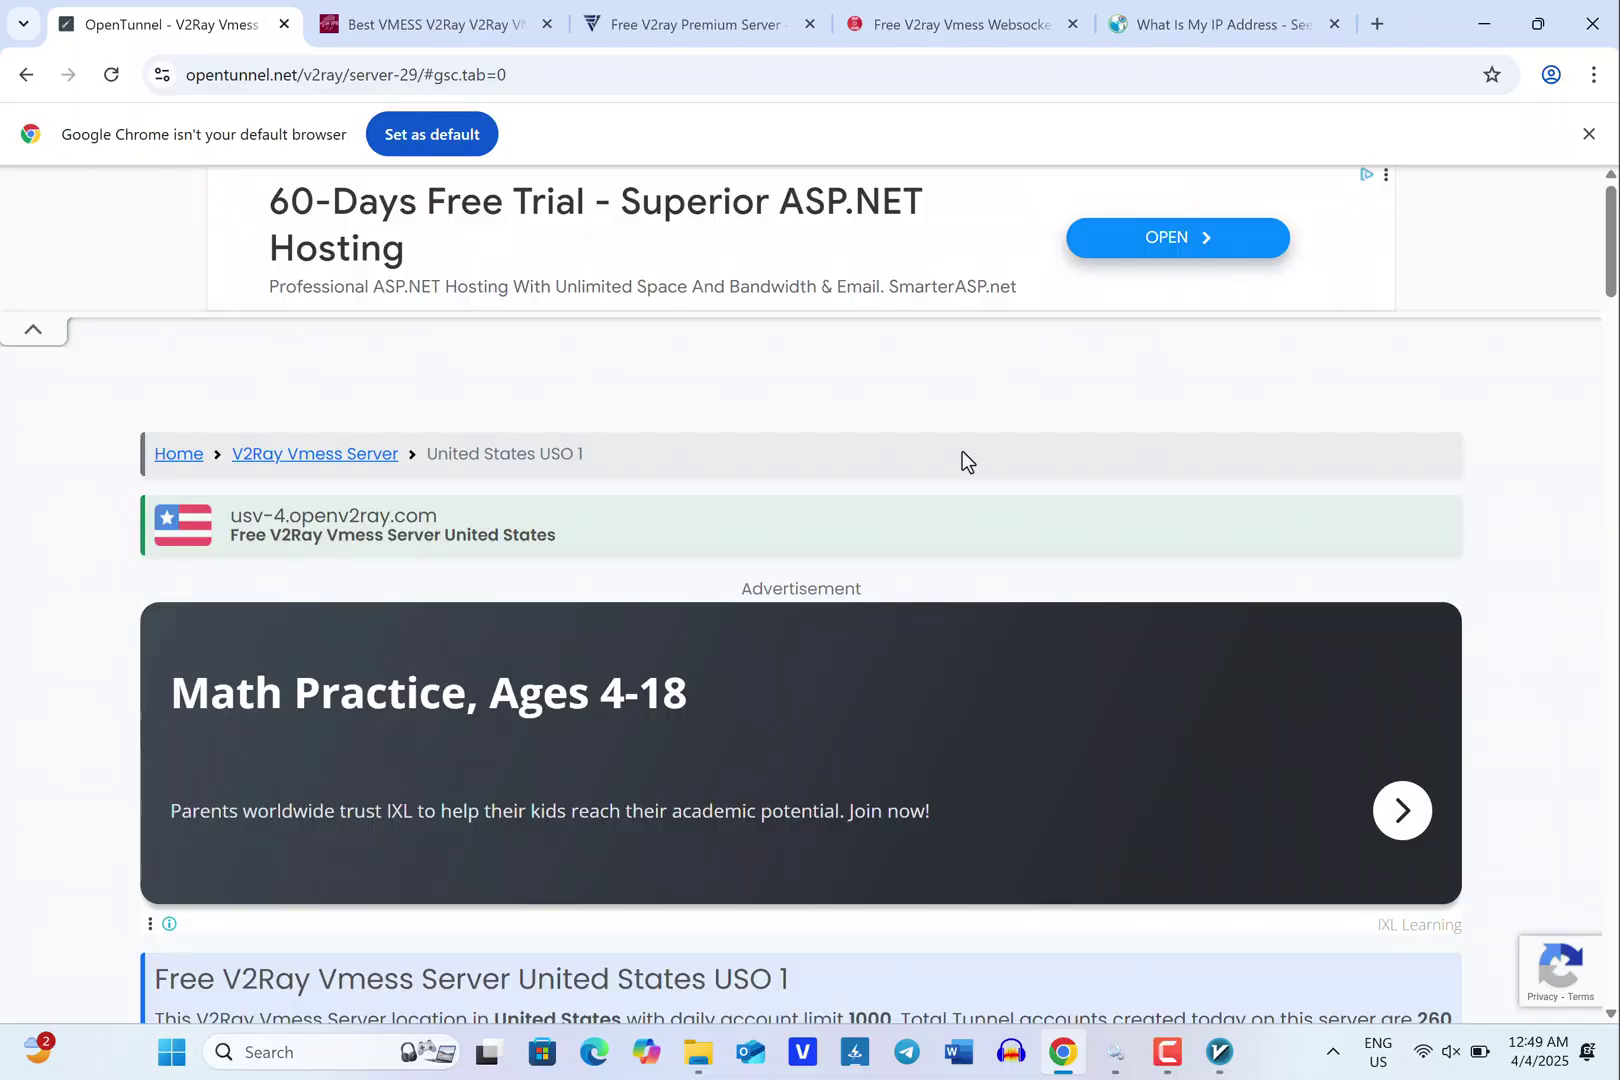
pyautogui.scroll(-7, 962, 455)
pyautogui.scroll(-7, 962, 459)
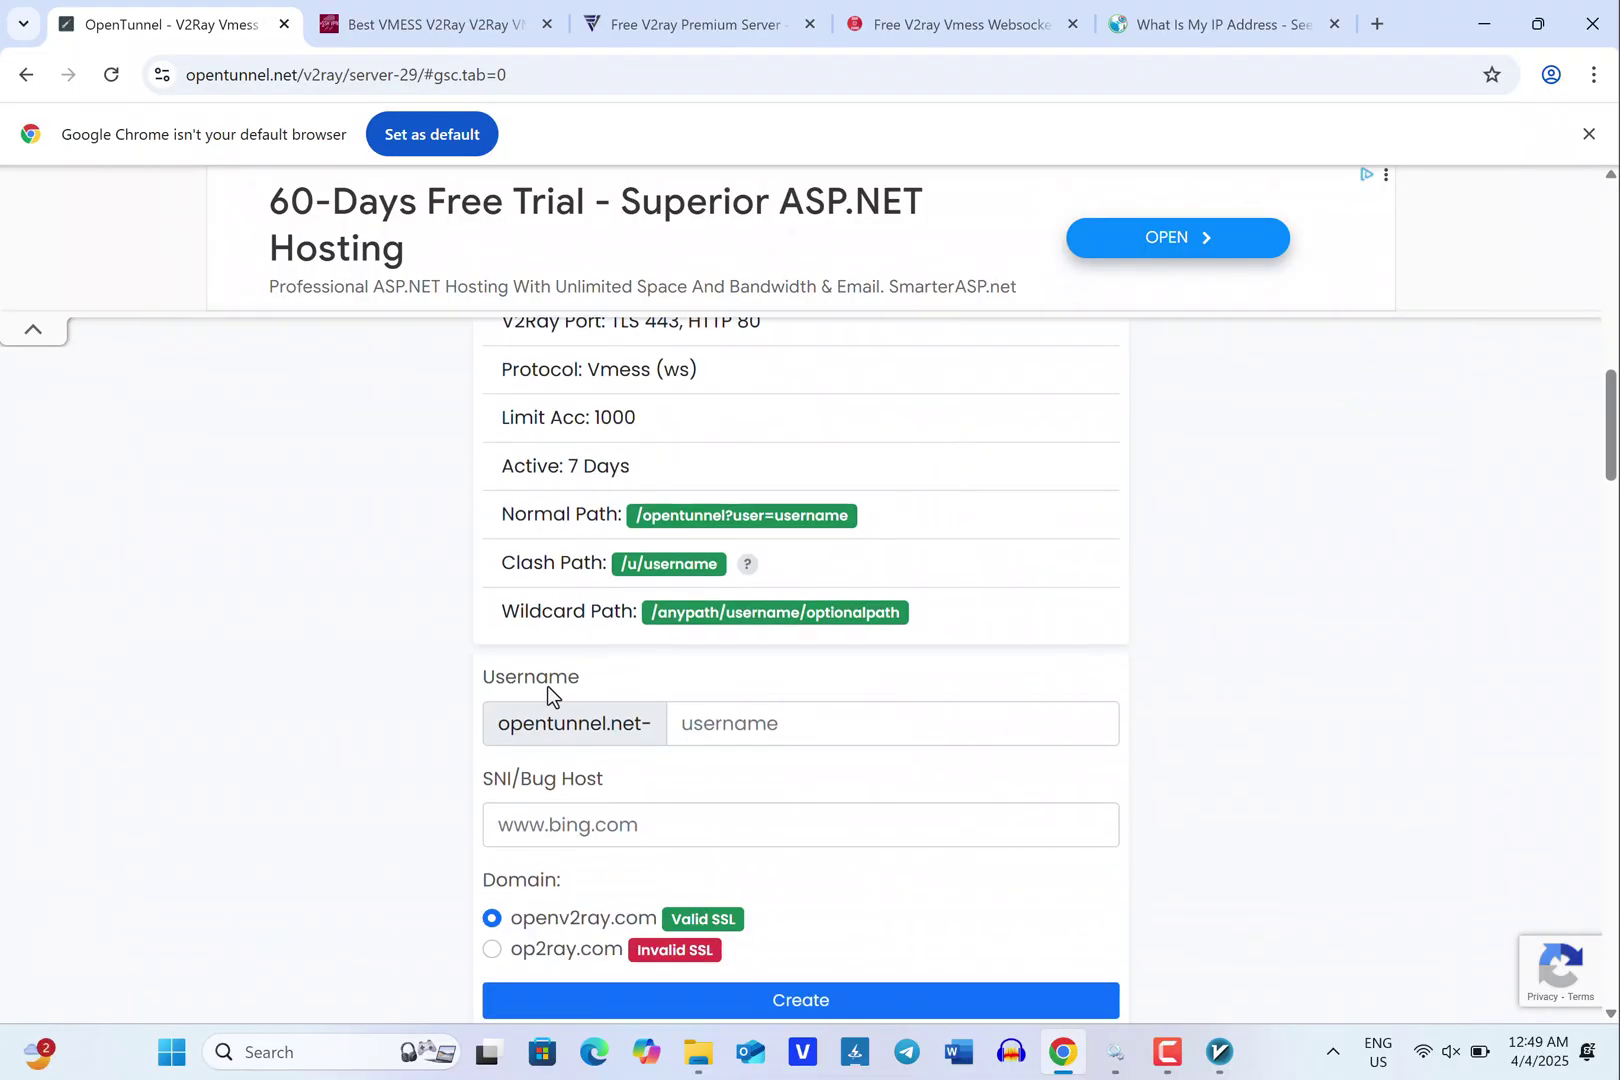
pyautogui.click(726, 716)
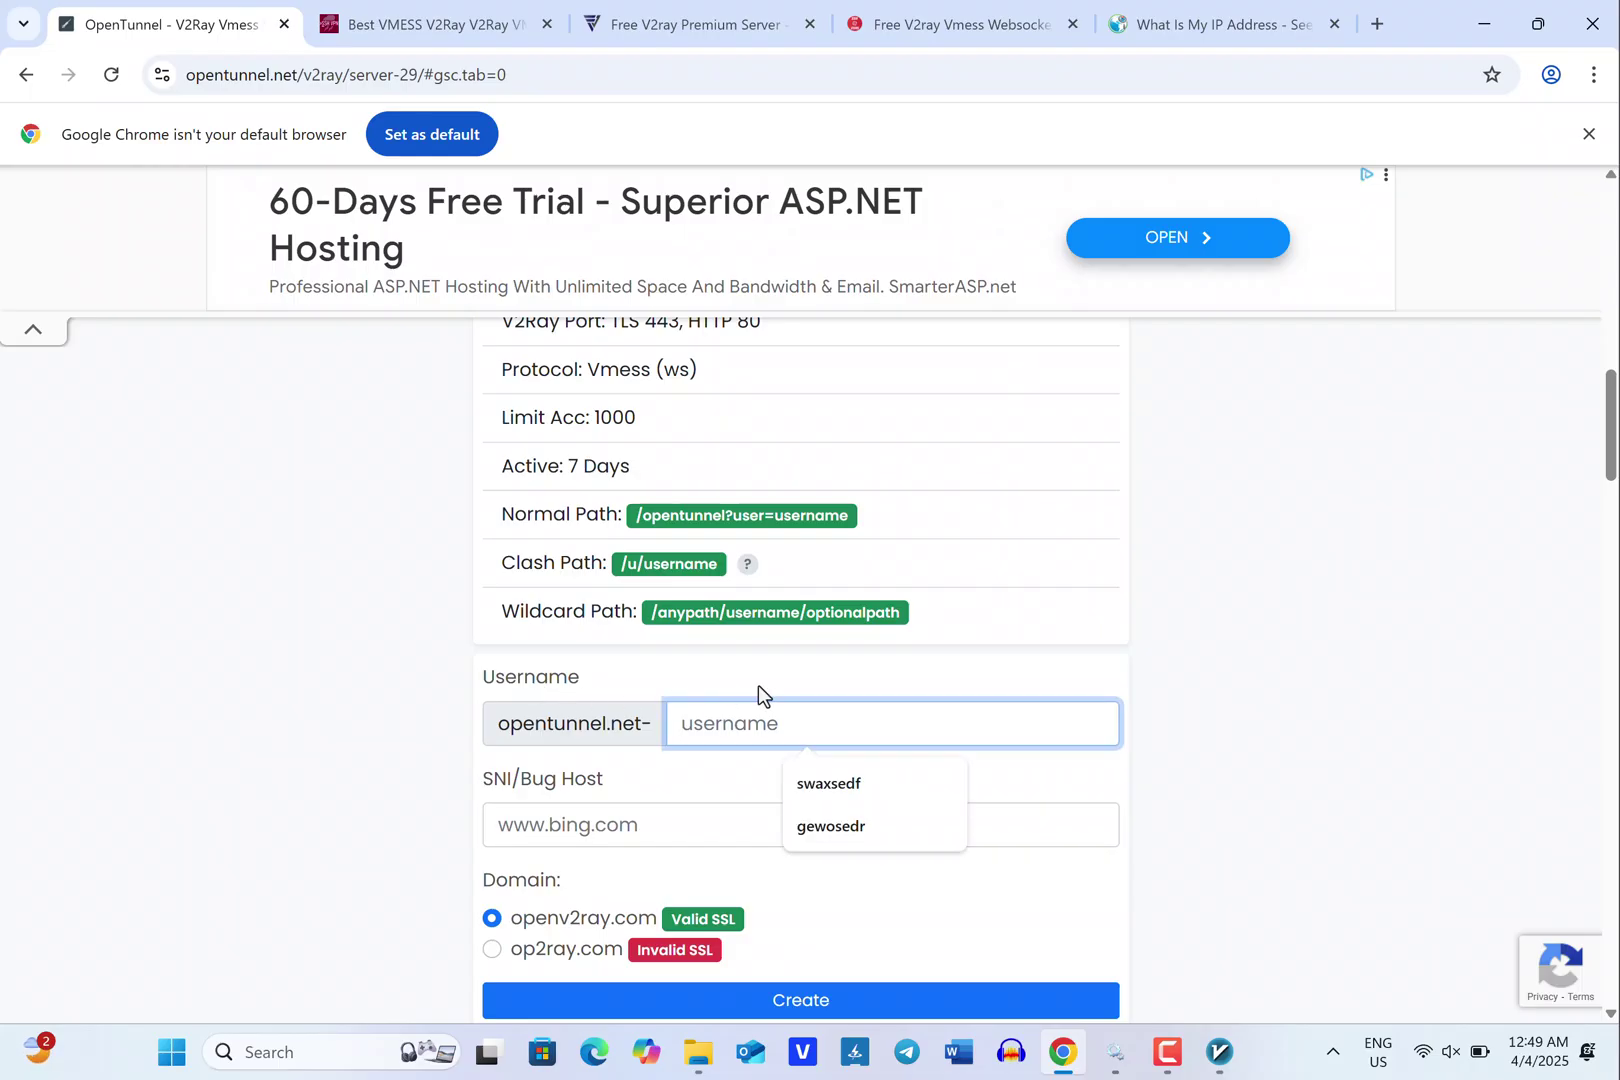
pyautogui.write('cwjoecom')
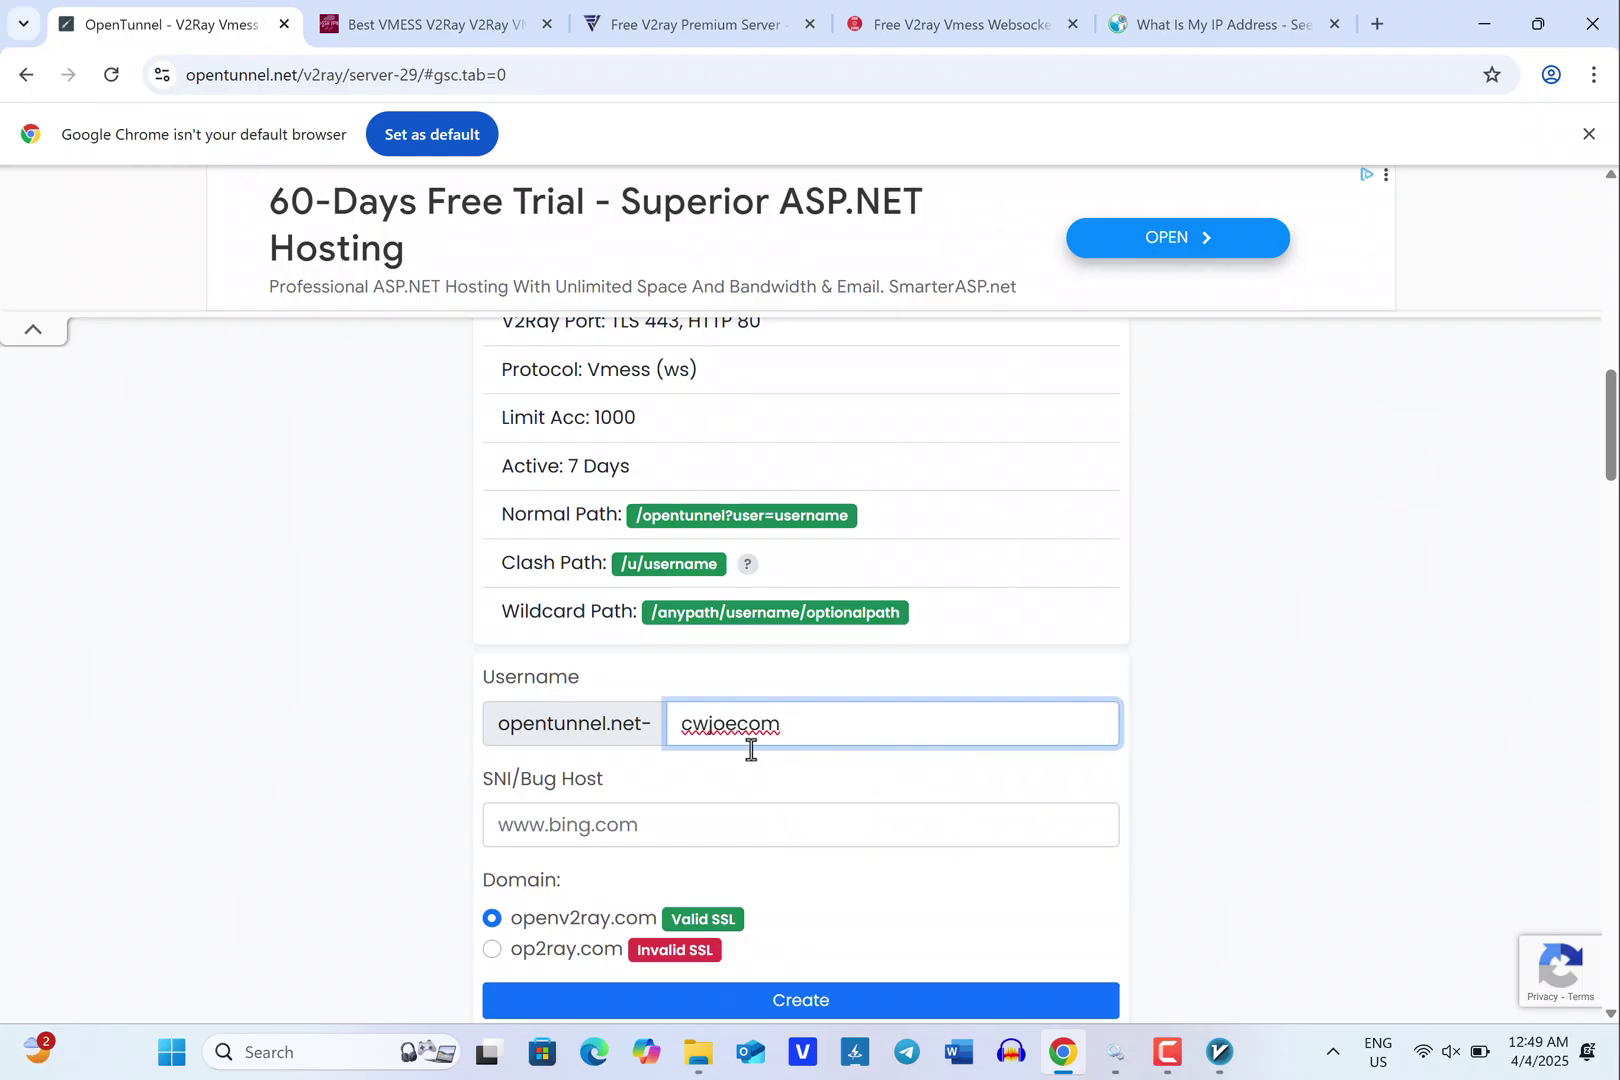
pyautogui.click(718, 820)
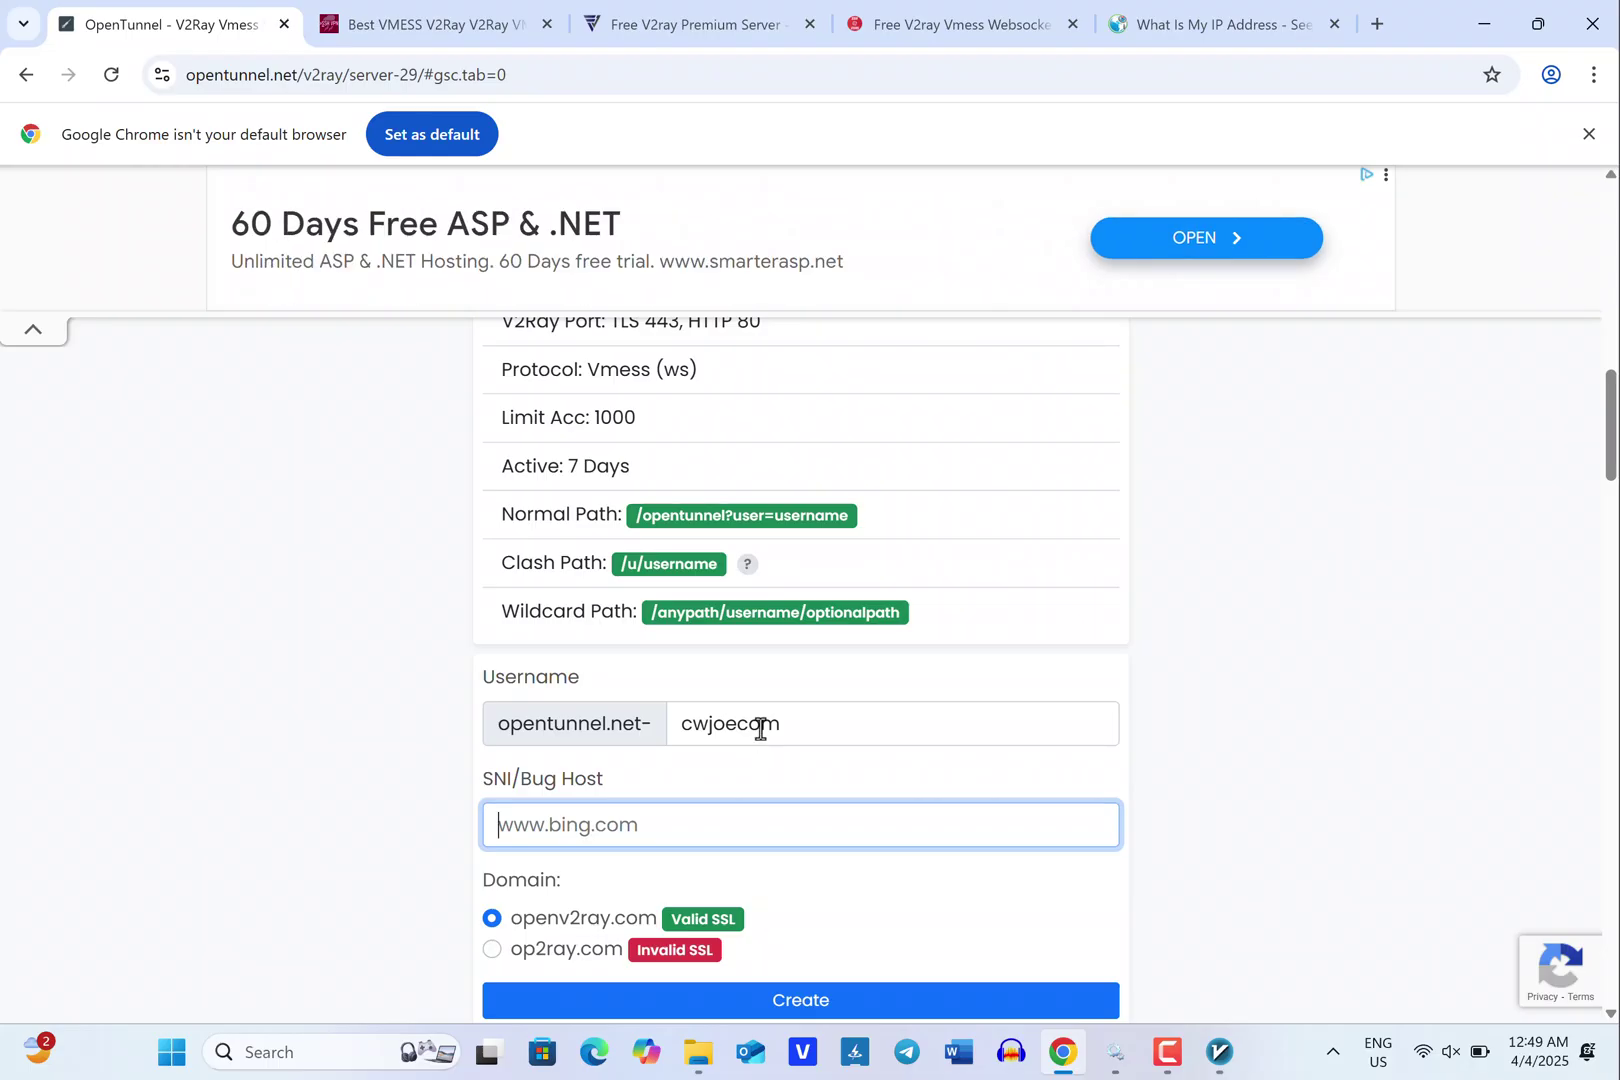
pyautogui.write('www.facebook.com')
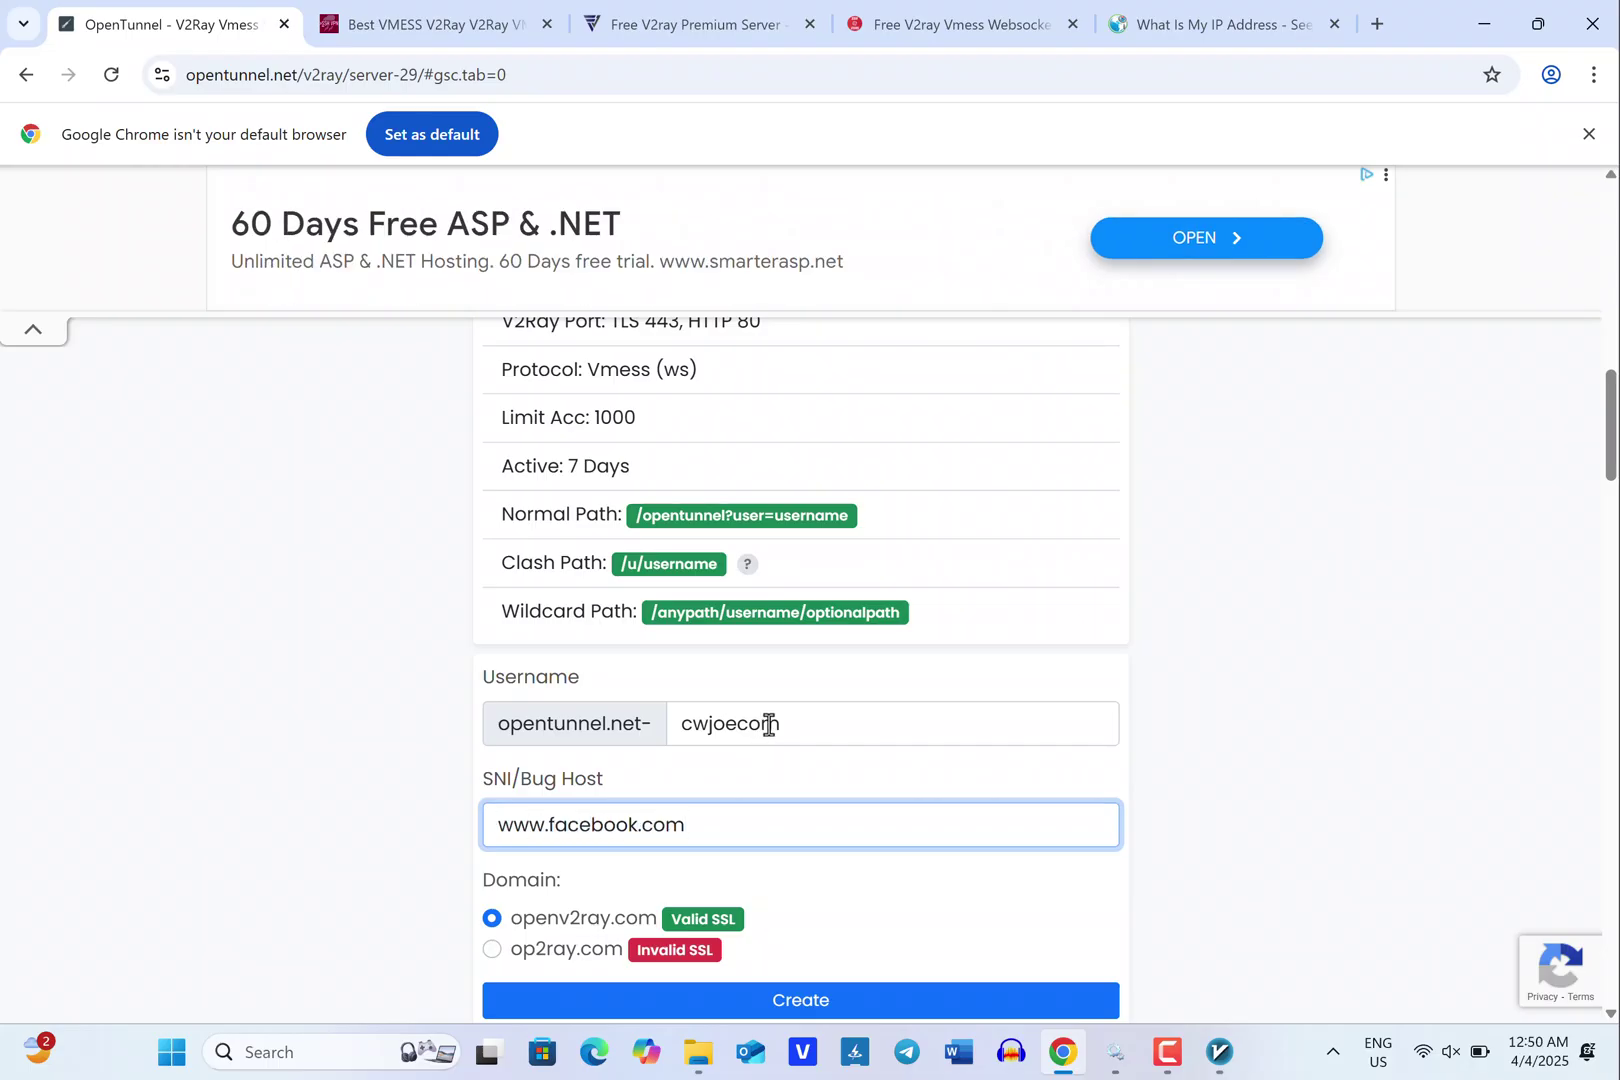
pyautogui.scroll(-3, 779, 730)
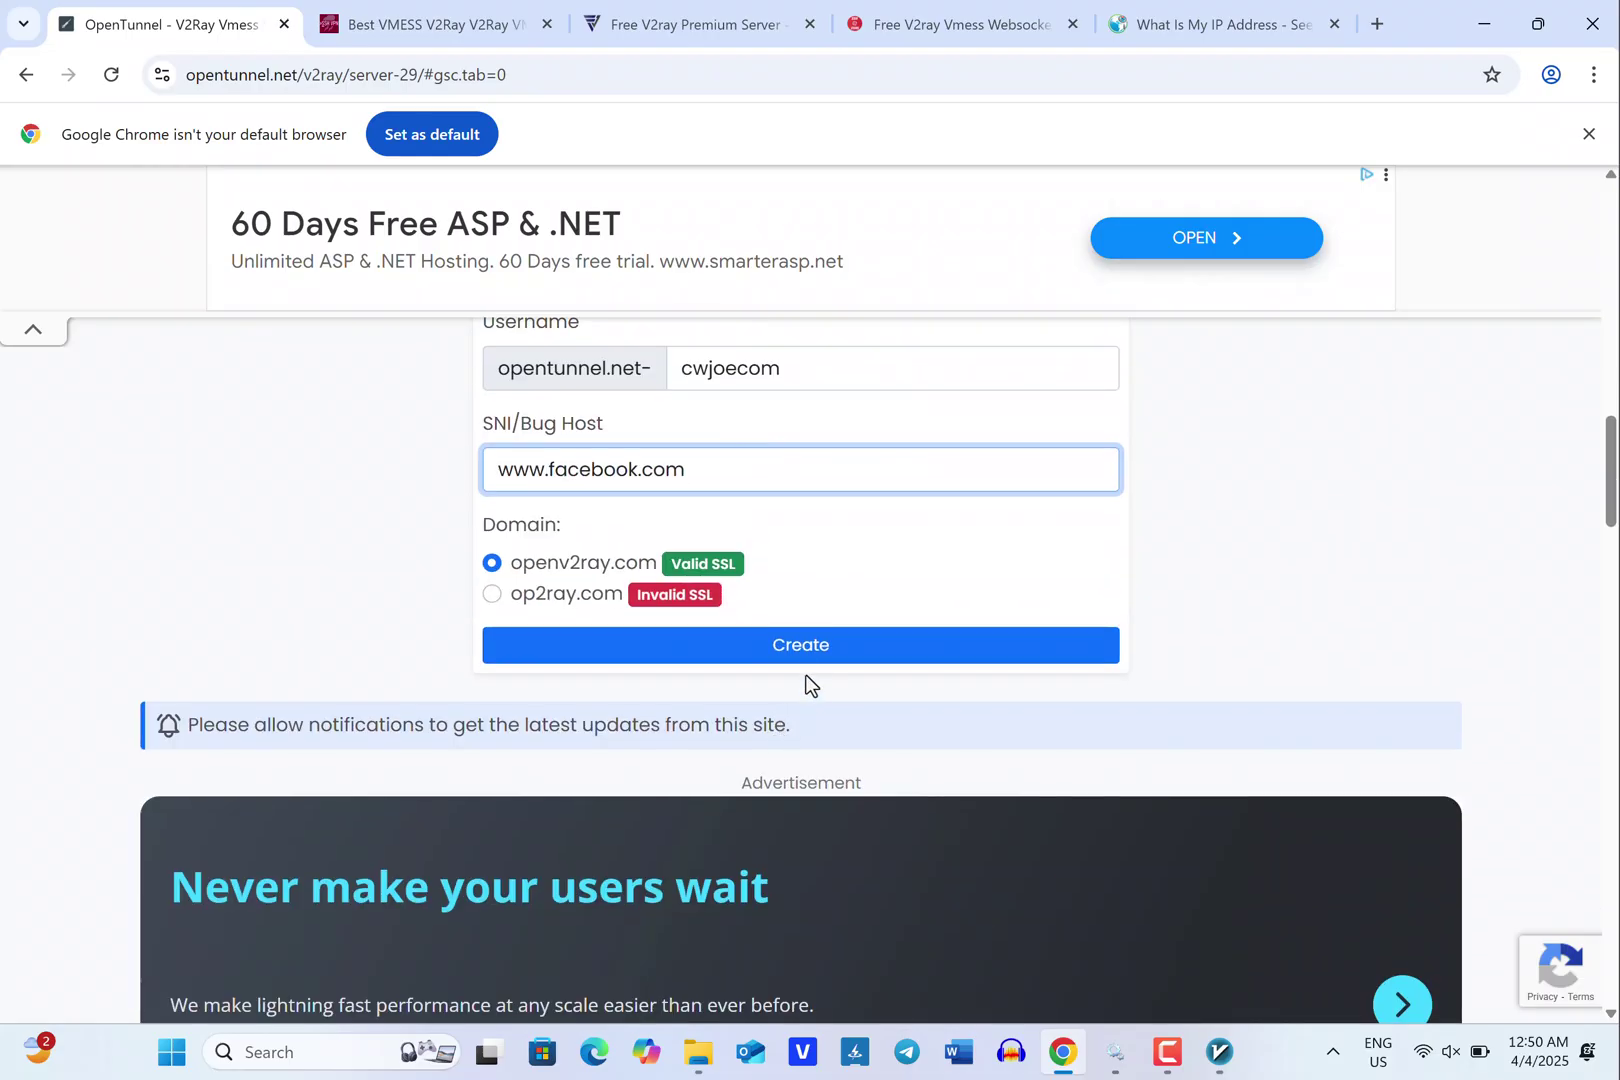
pyautogui.click(810, 648)
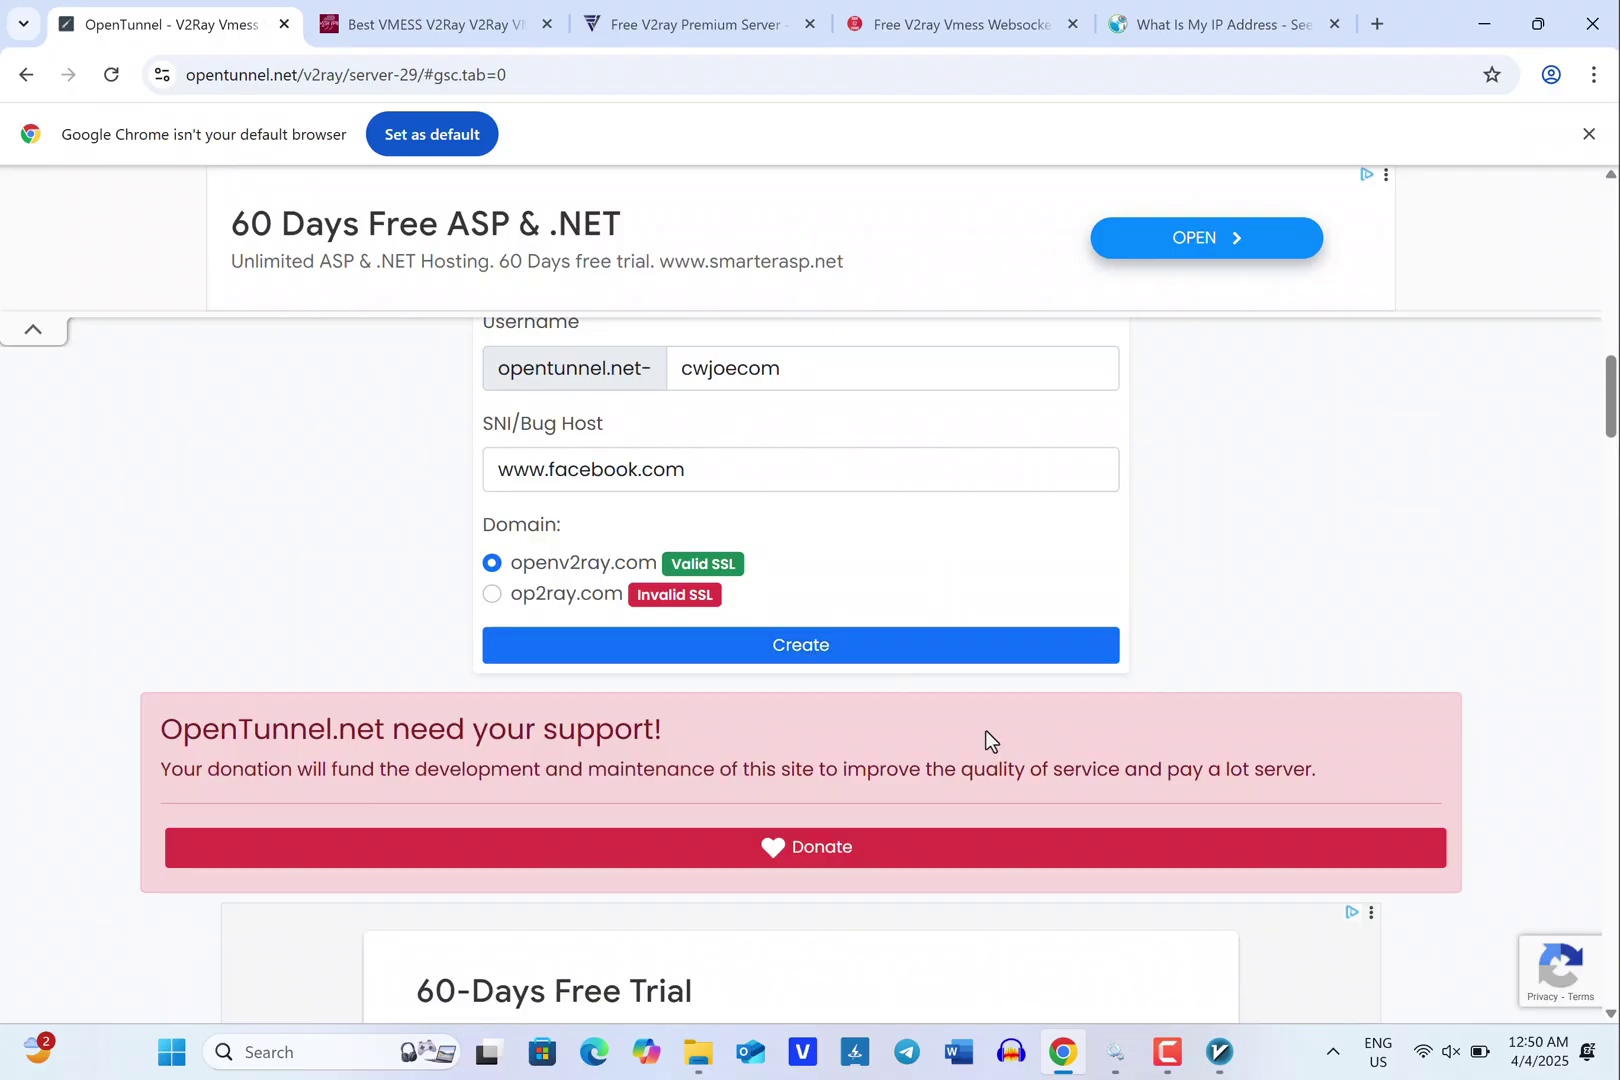
# Copy the vmess link of the HTTP Config (80) generated for the new account.
pyautogui.scroll(-5, 985, 740)
pyautogui.scroll(-4, 985, 740)
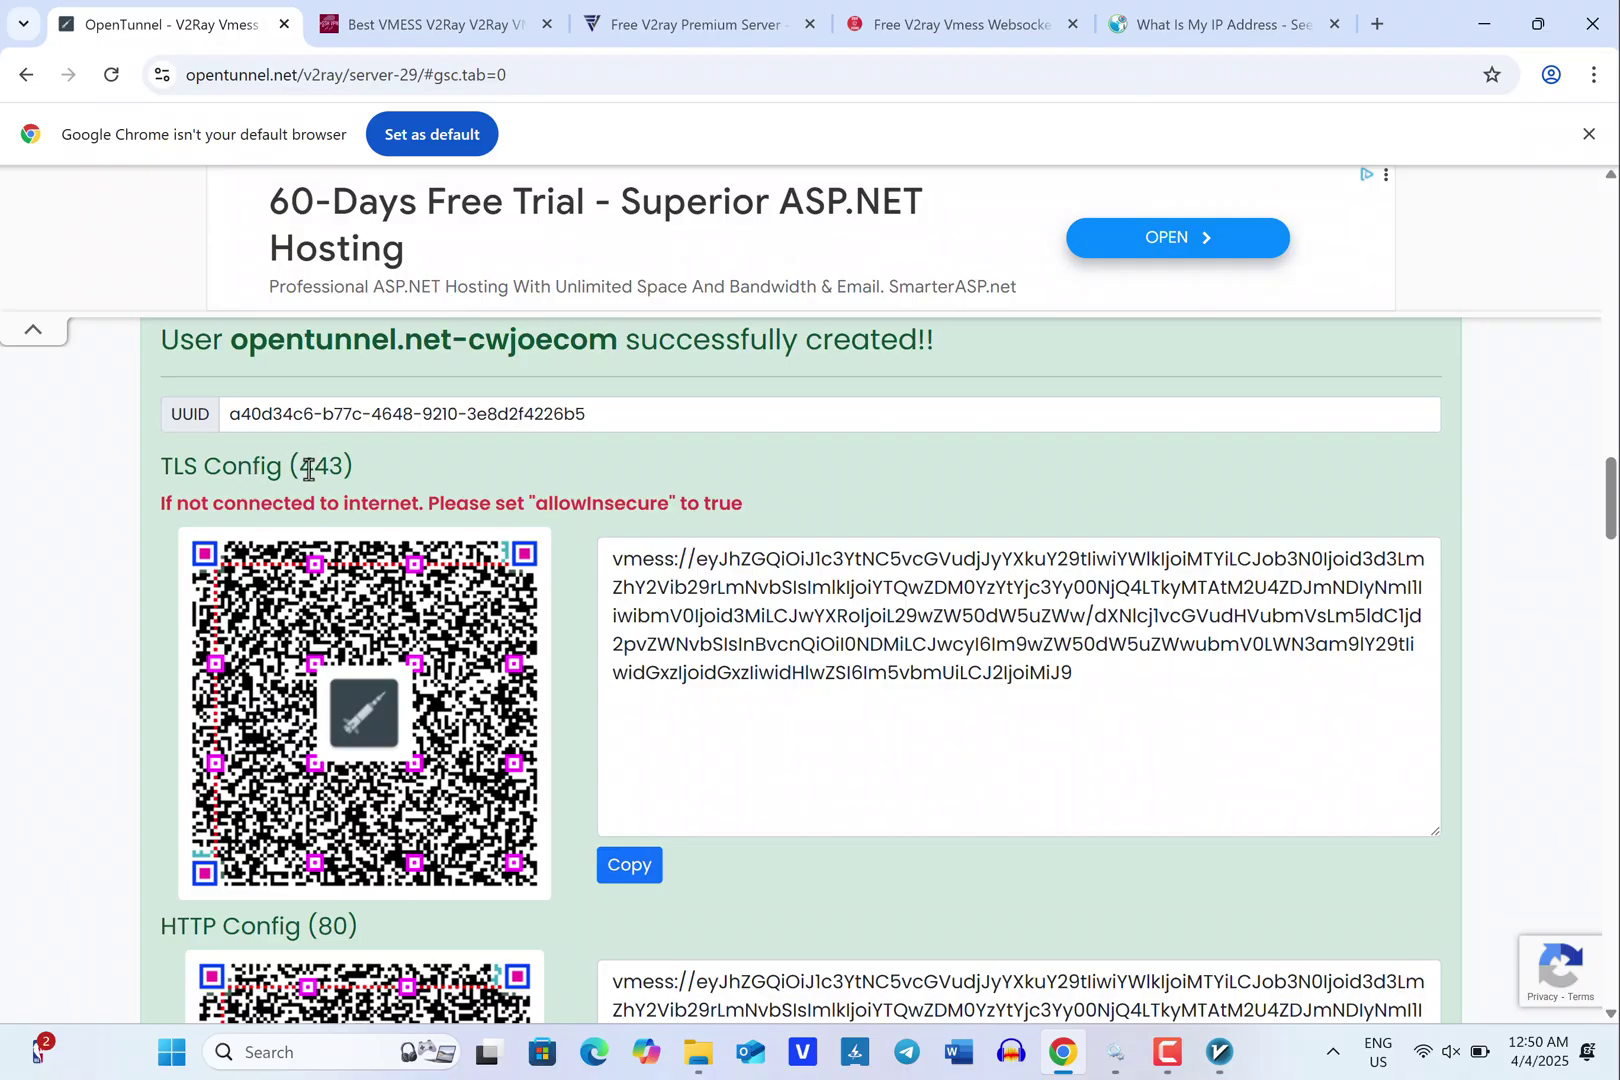
pyautogui.scroll(-3, 308, 470)
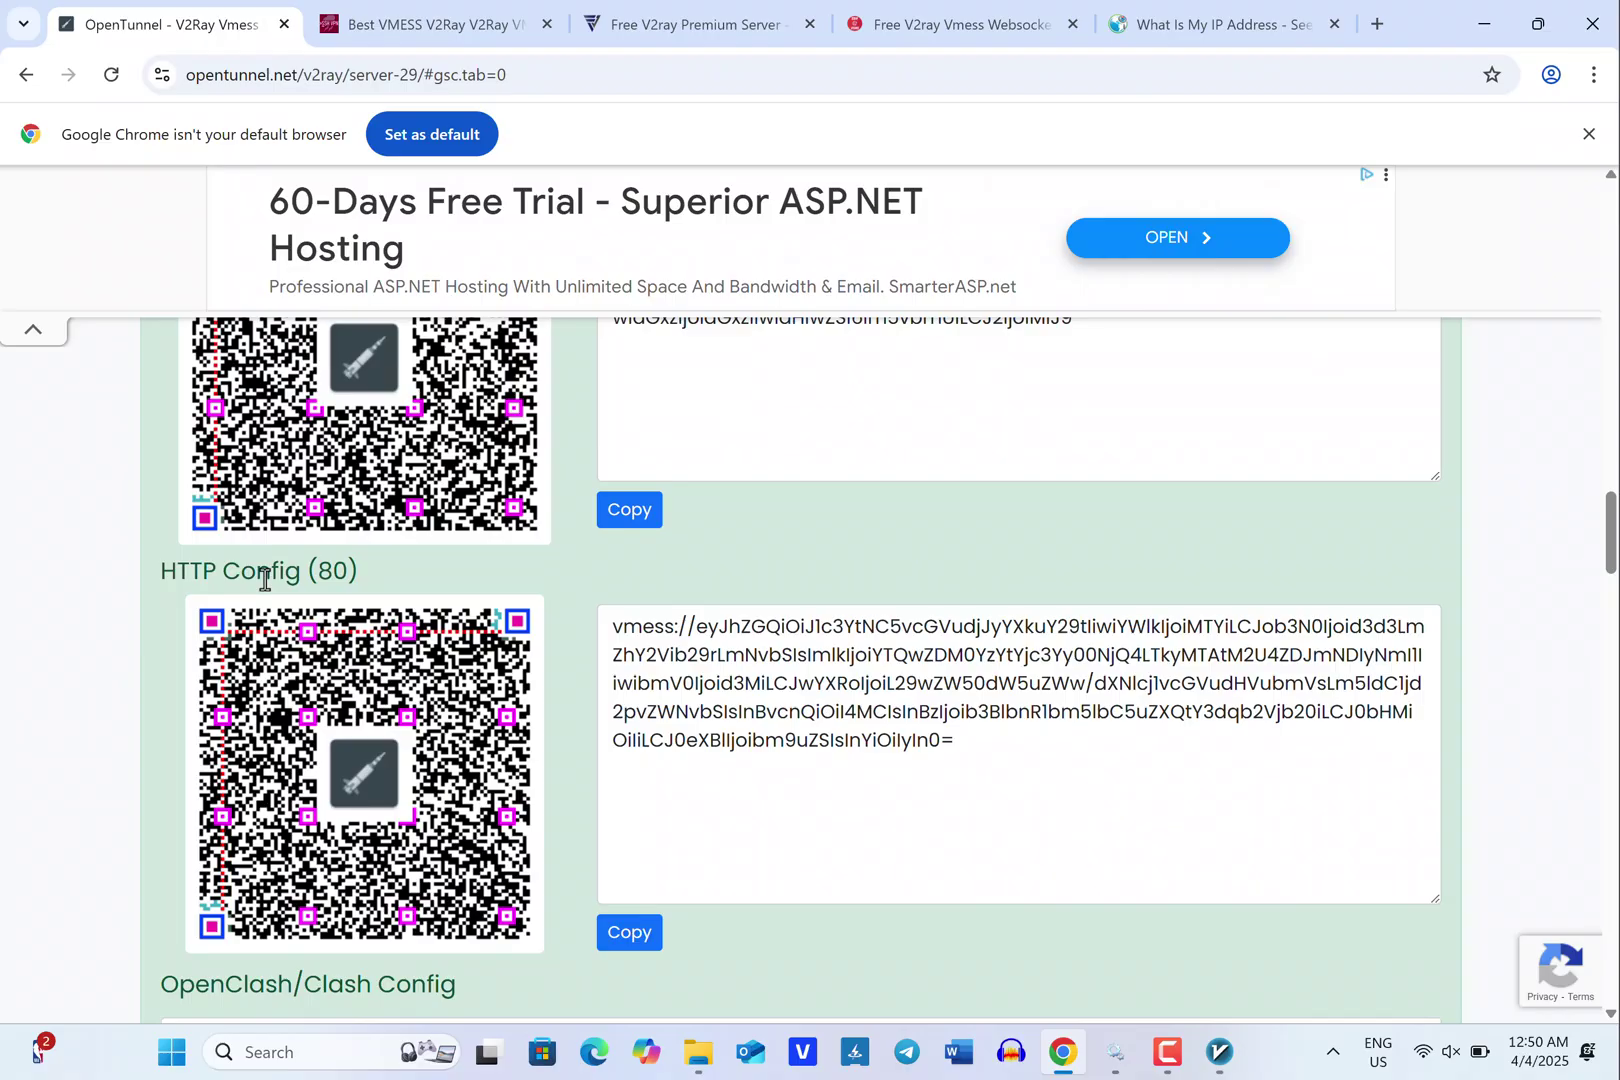
pyautogui.click(630, 940)
pyautogui.click(630, 935)
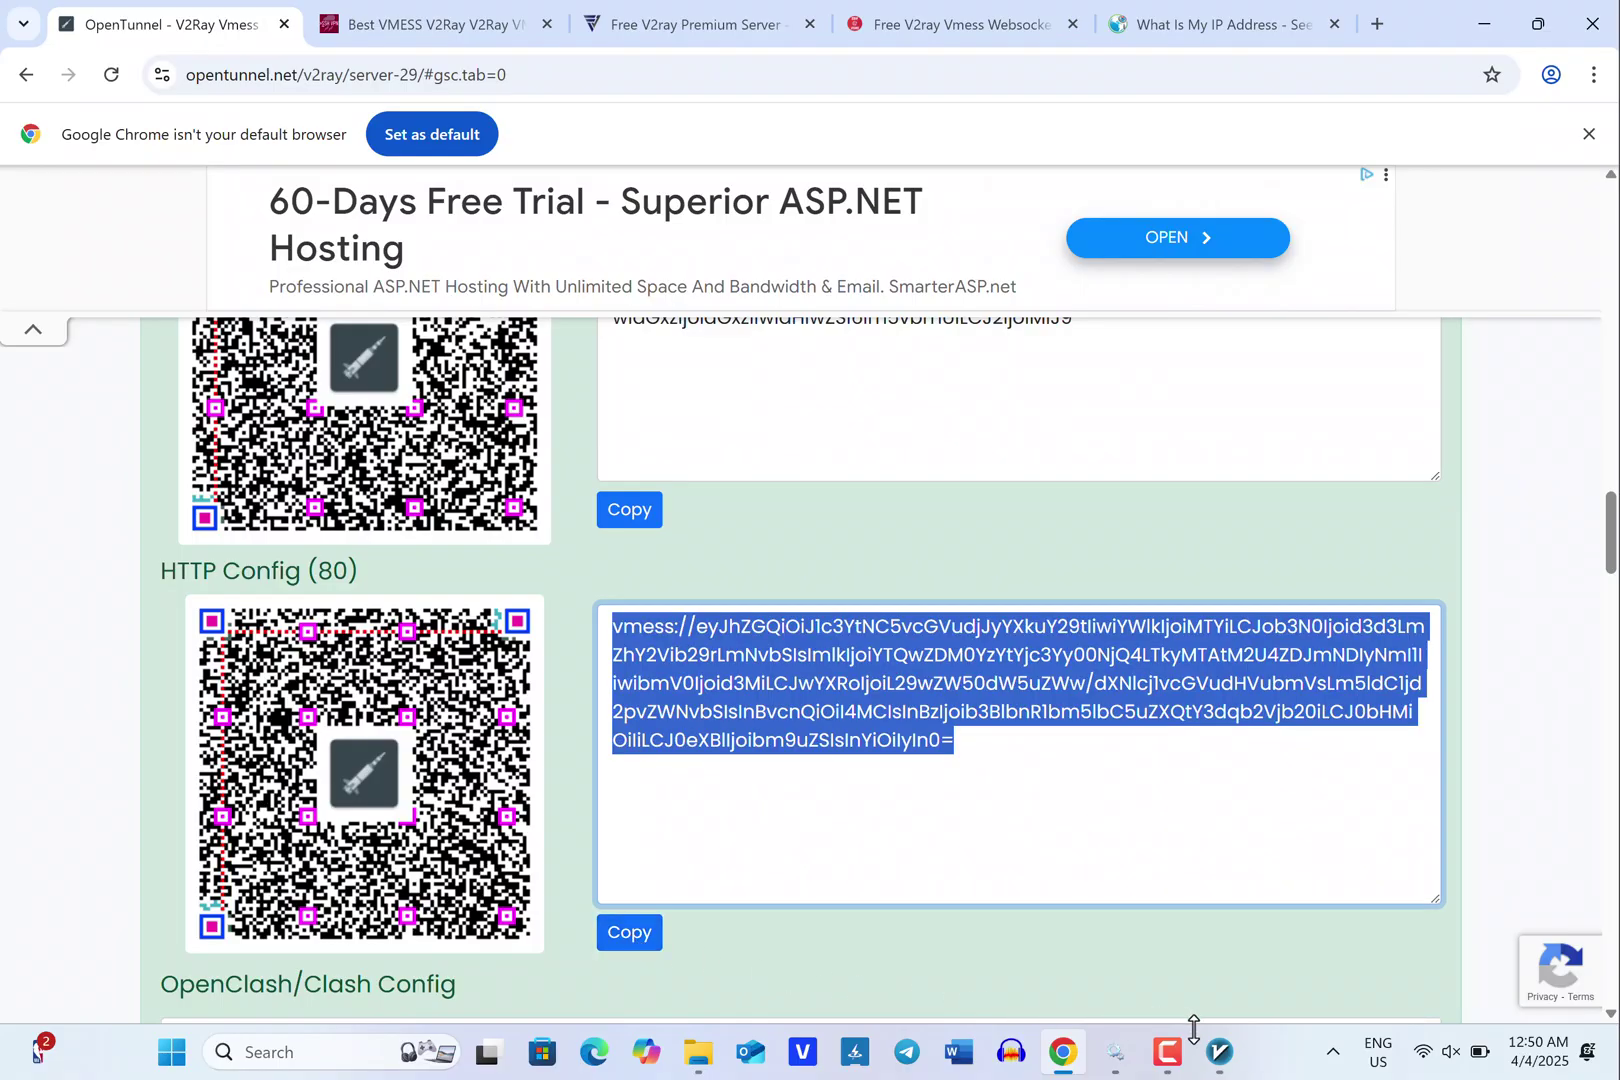
# Switch to v2rayN and import the copied share link from the clipboard as a server.
pyautogui.click(1218, 1052)
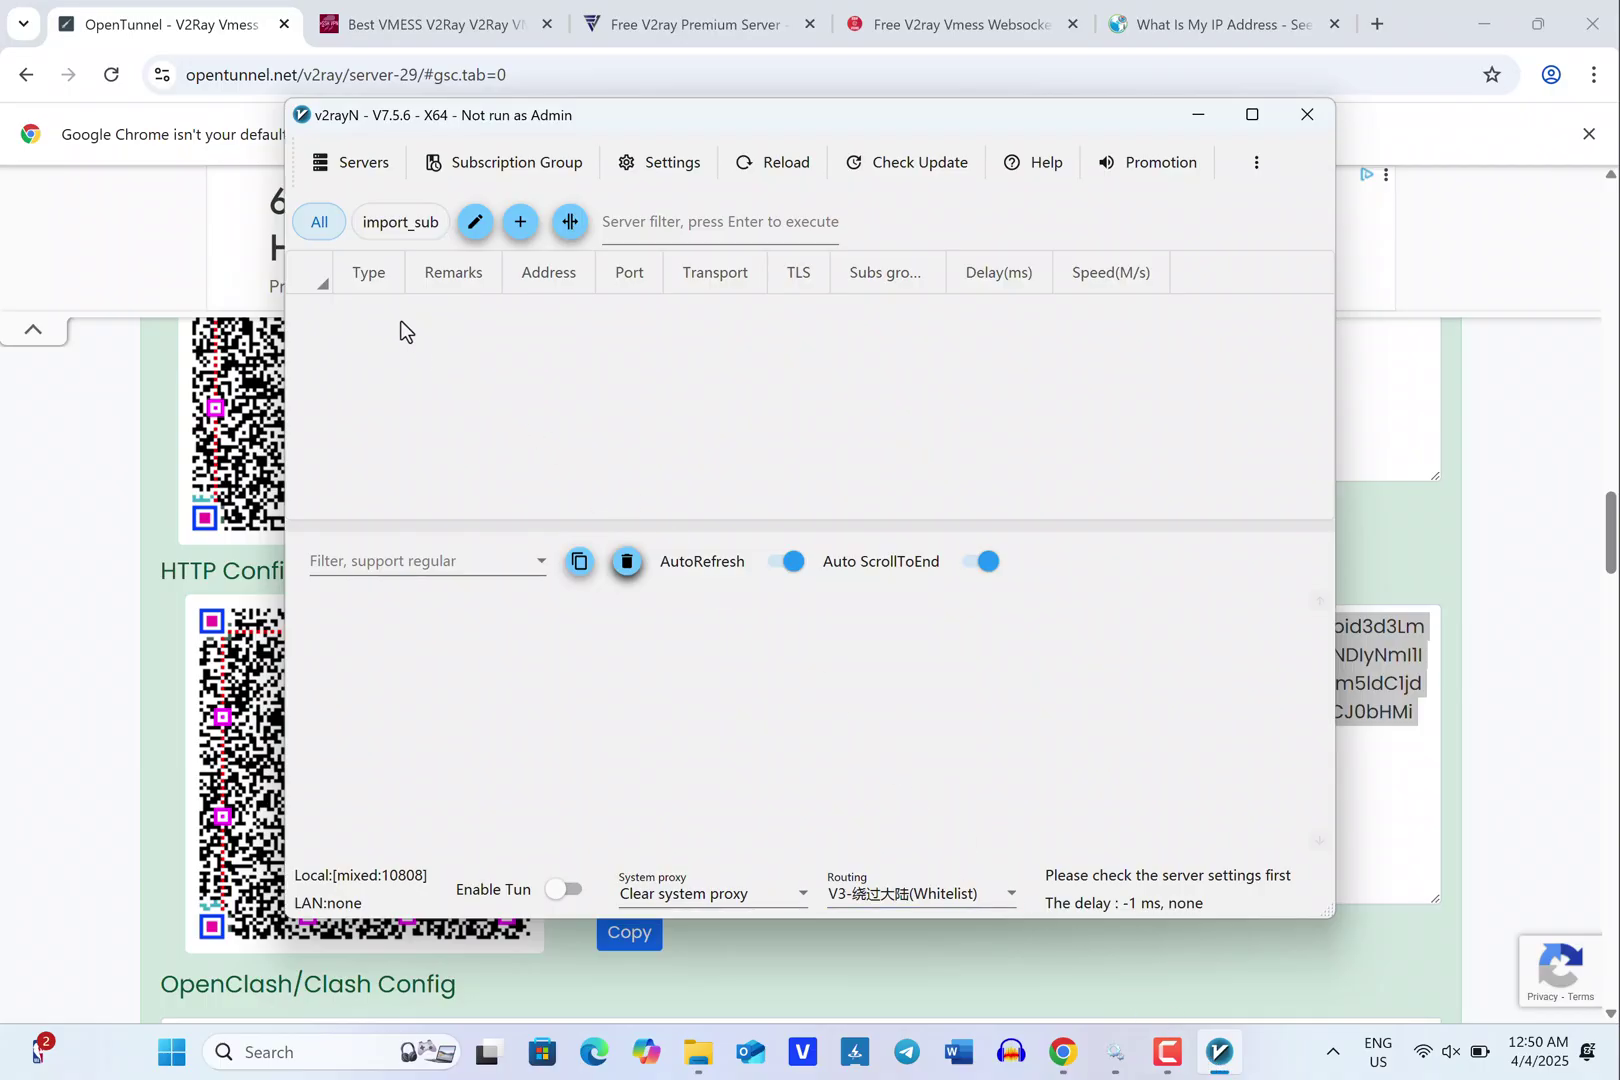
pyautogui.click(334, 175)
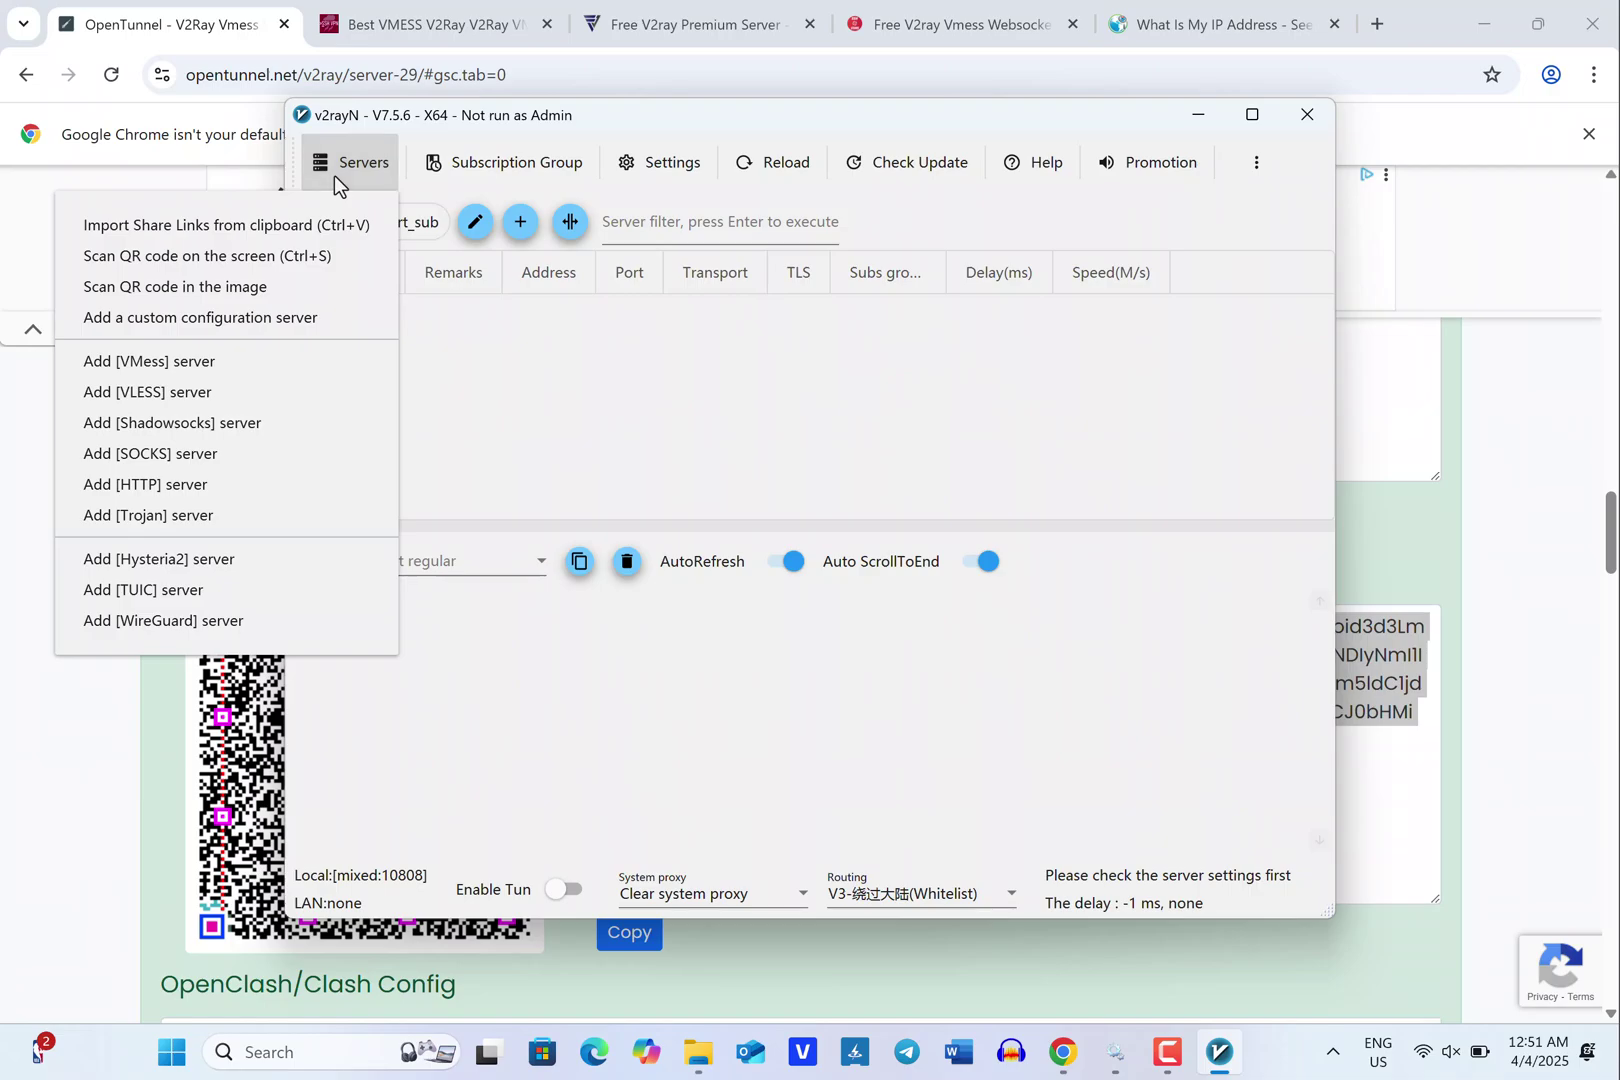
pyautogui.click(276, 226)
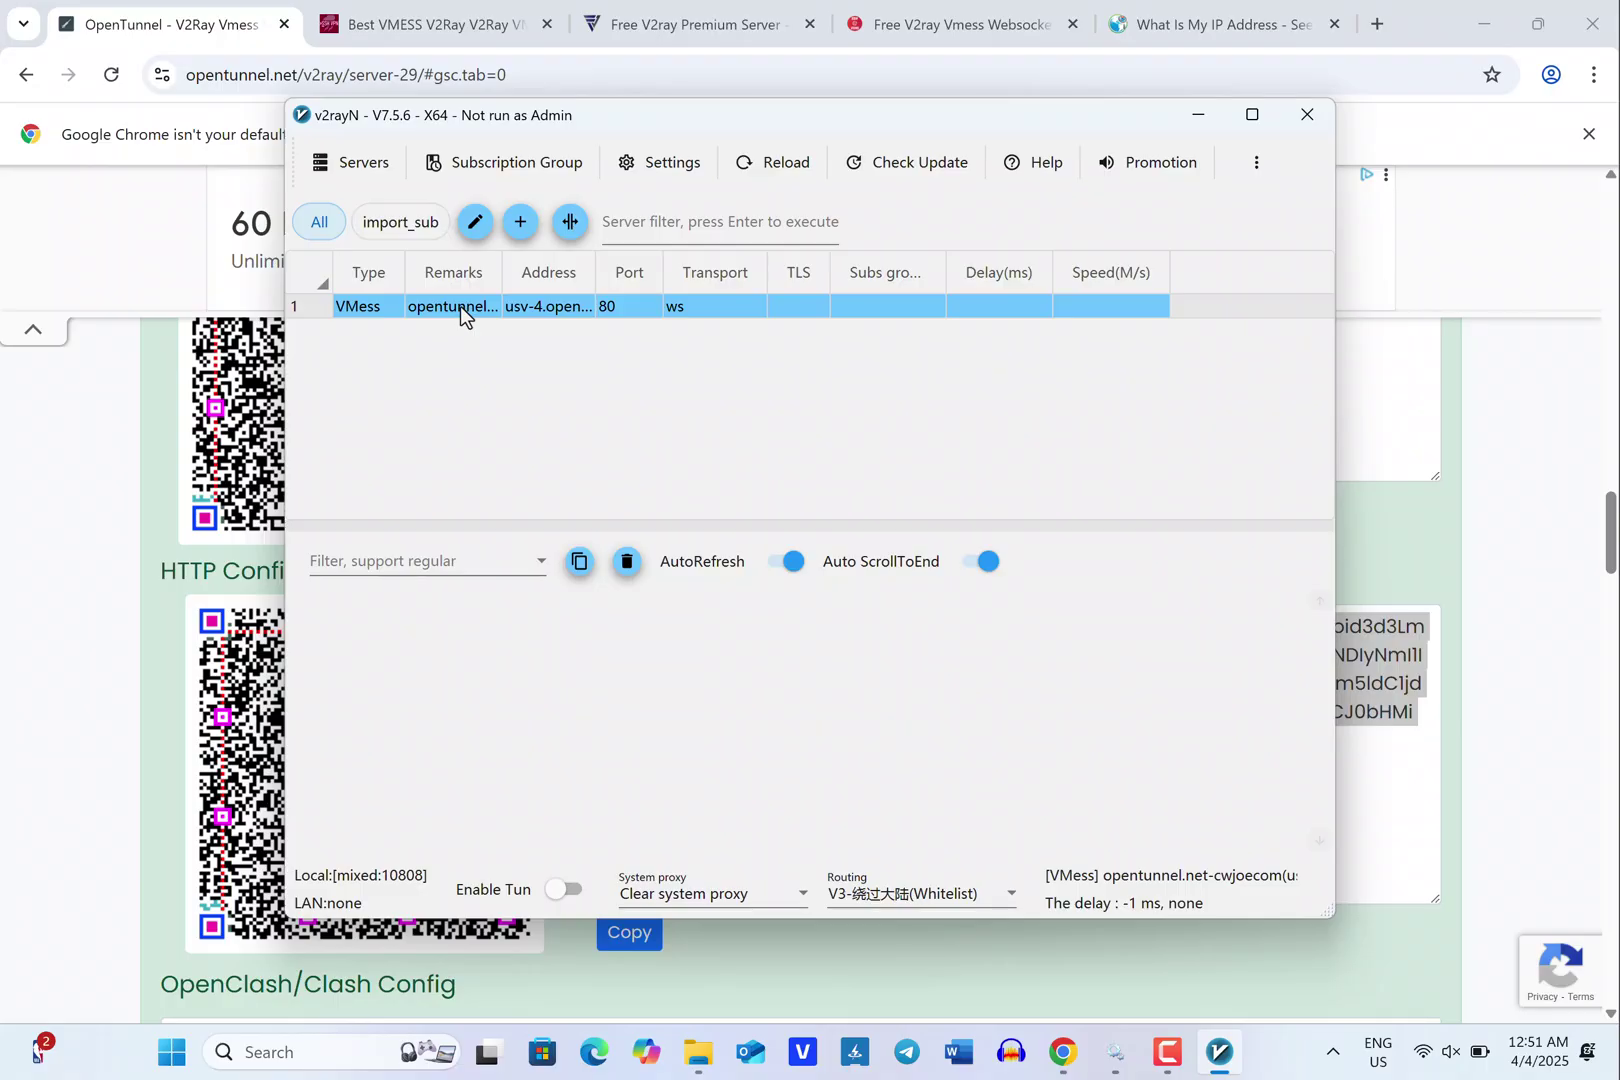
# Change the system proxy mode to "Set system proxy" and minimise the v2rayN window.
pyautogui.click(752, 905)
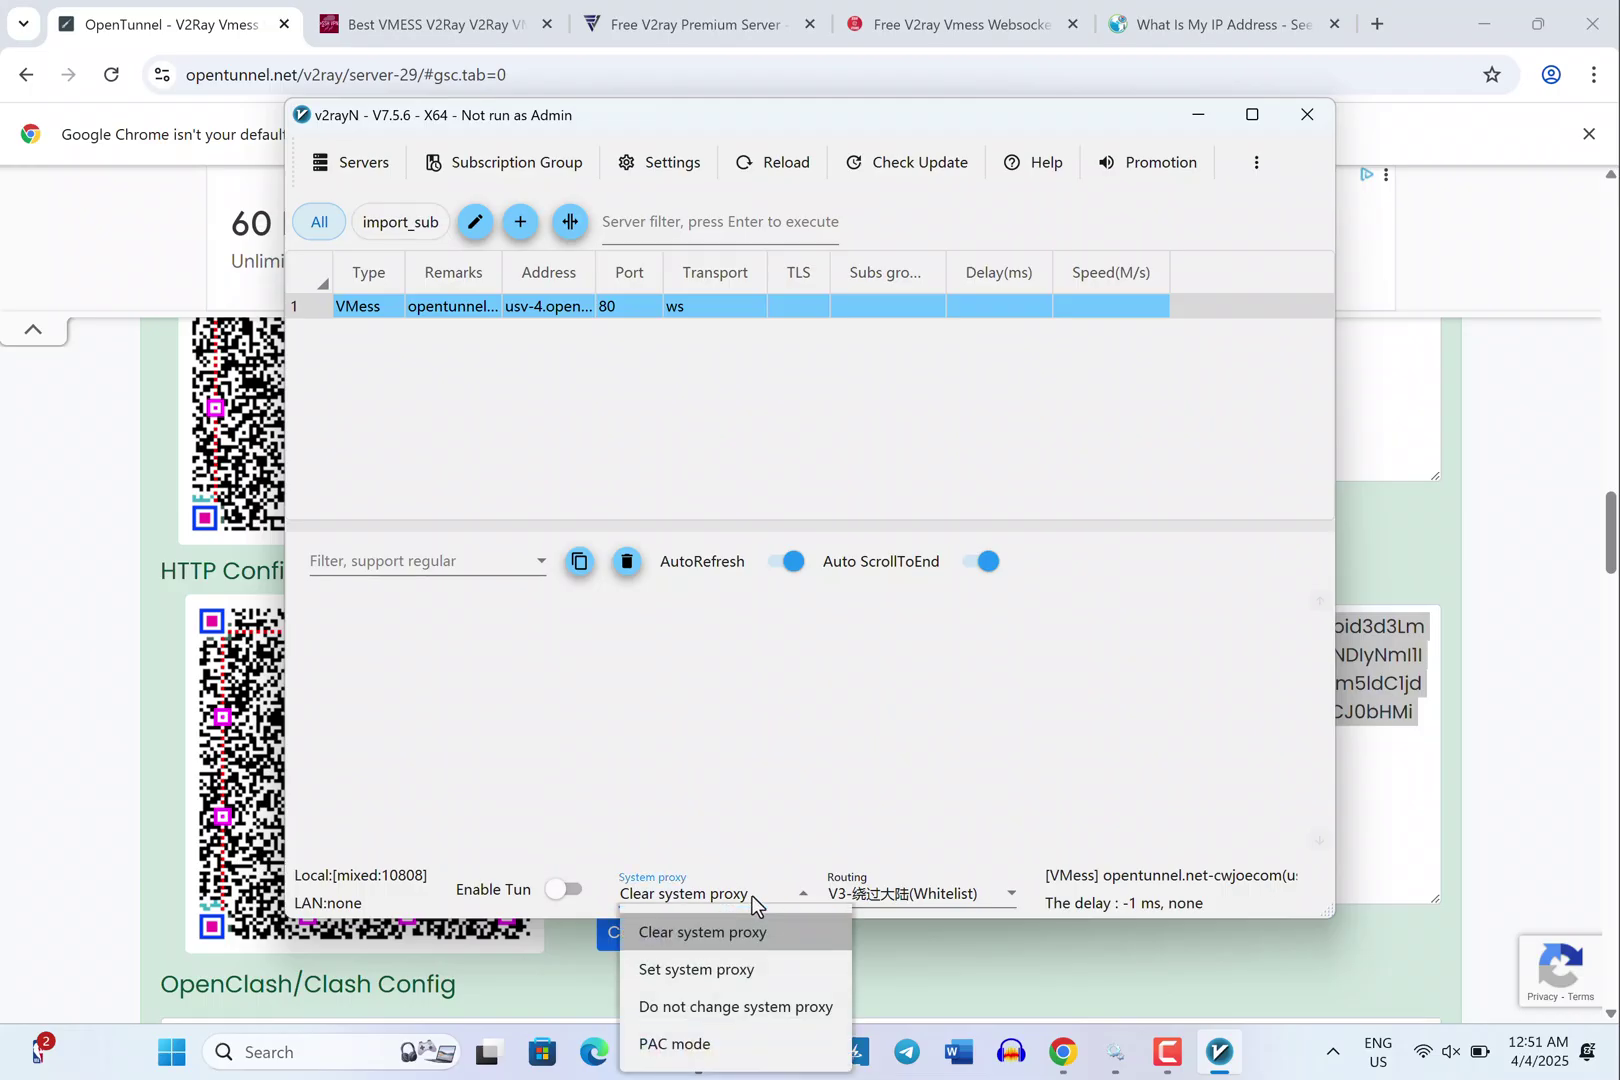
pyautogui.click(697, 970)
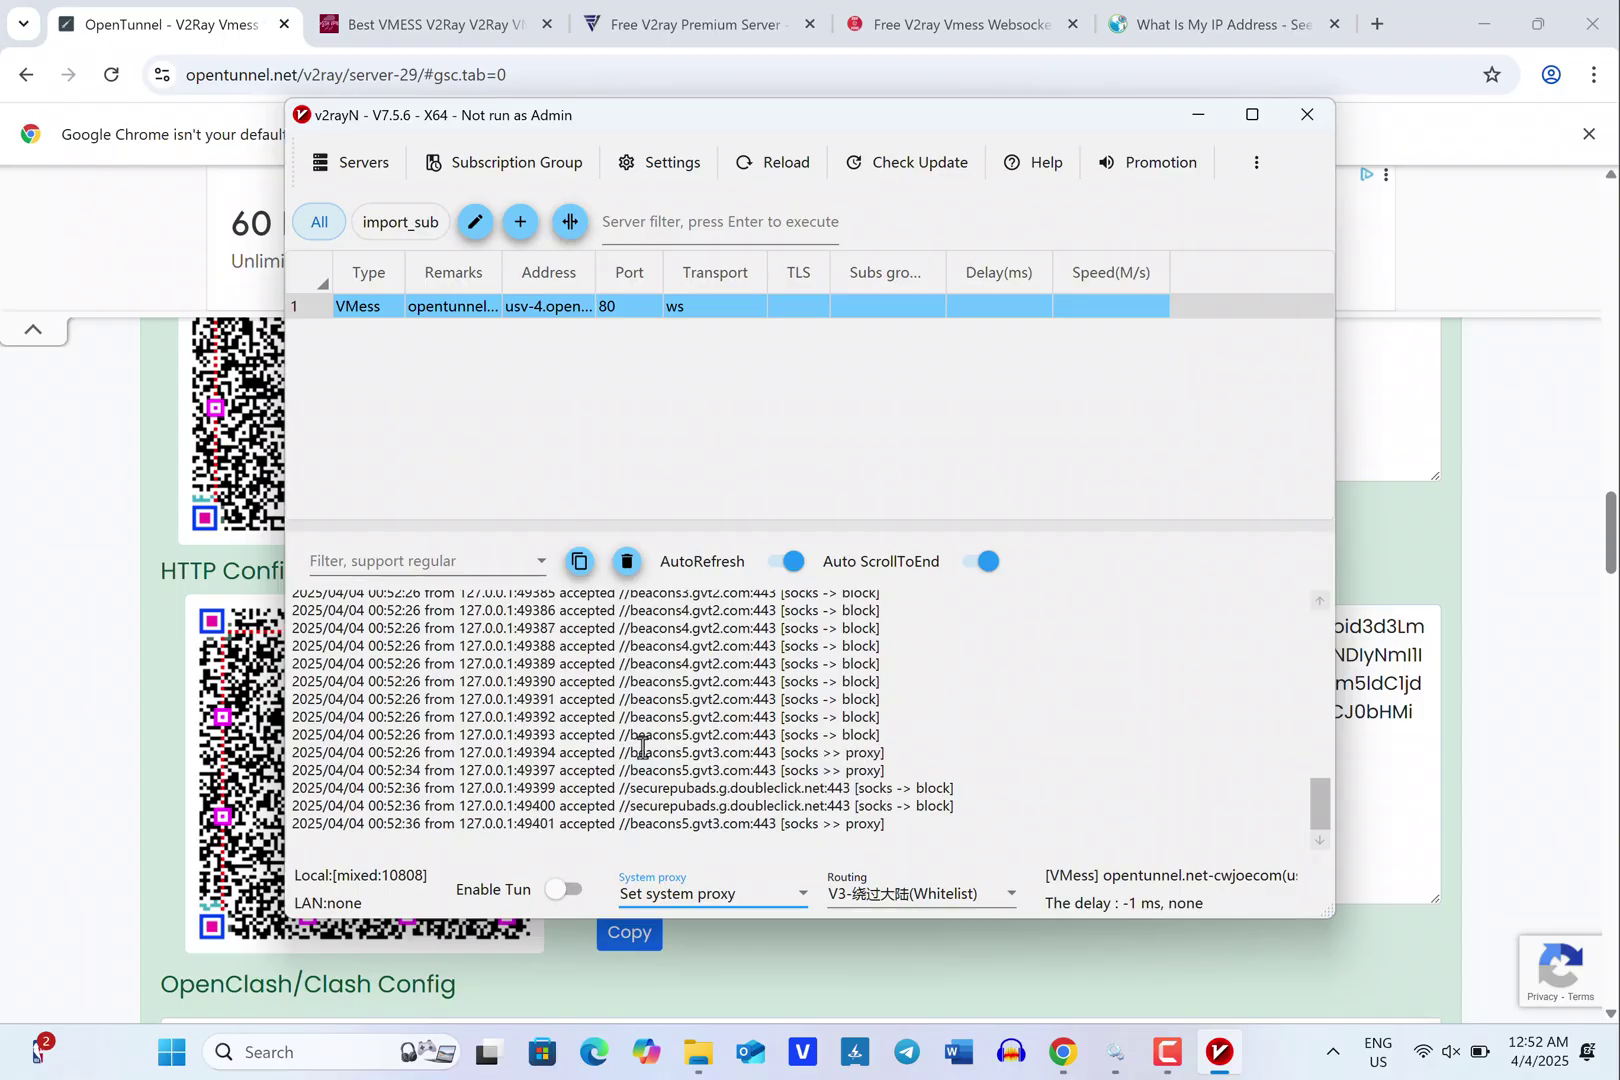
pyautogui.click(1197, 116)
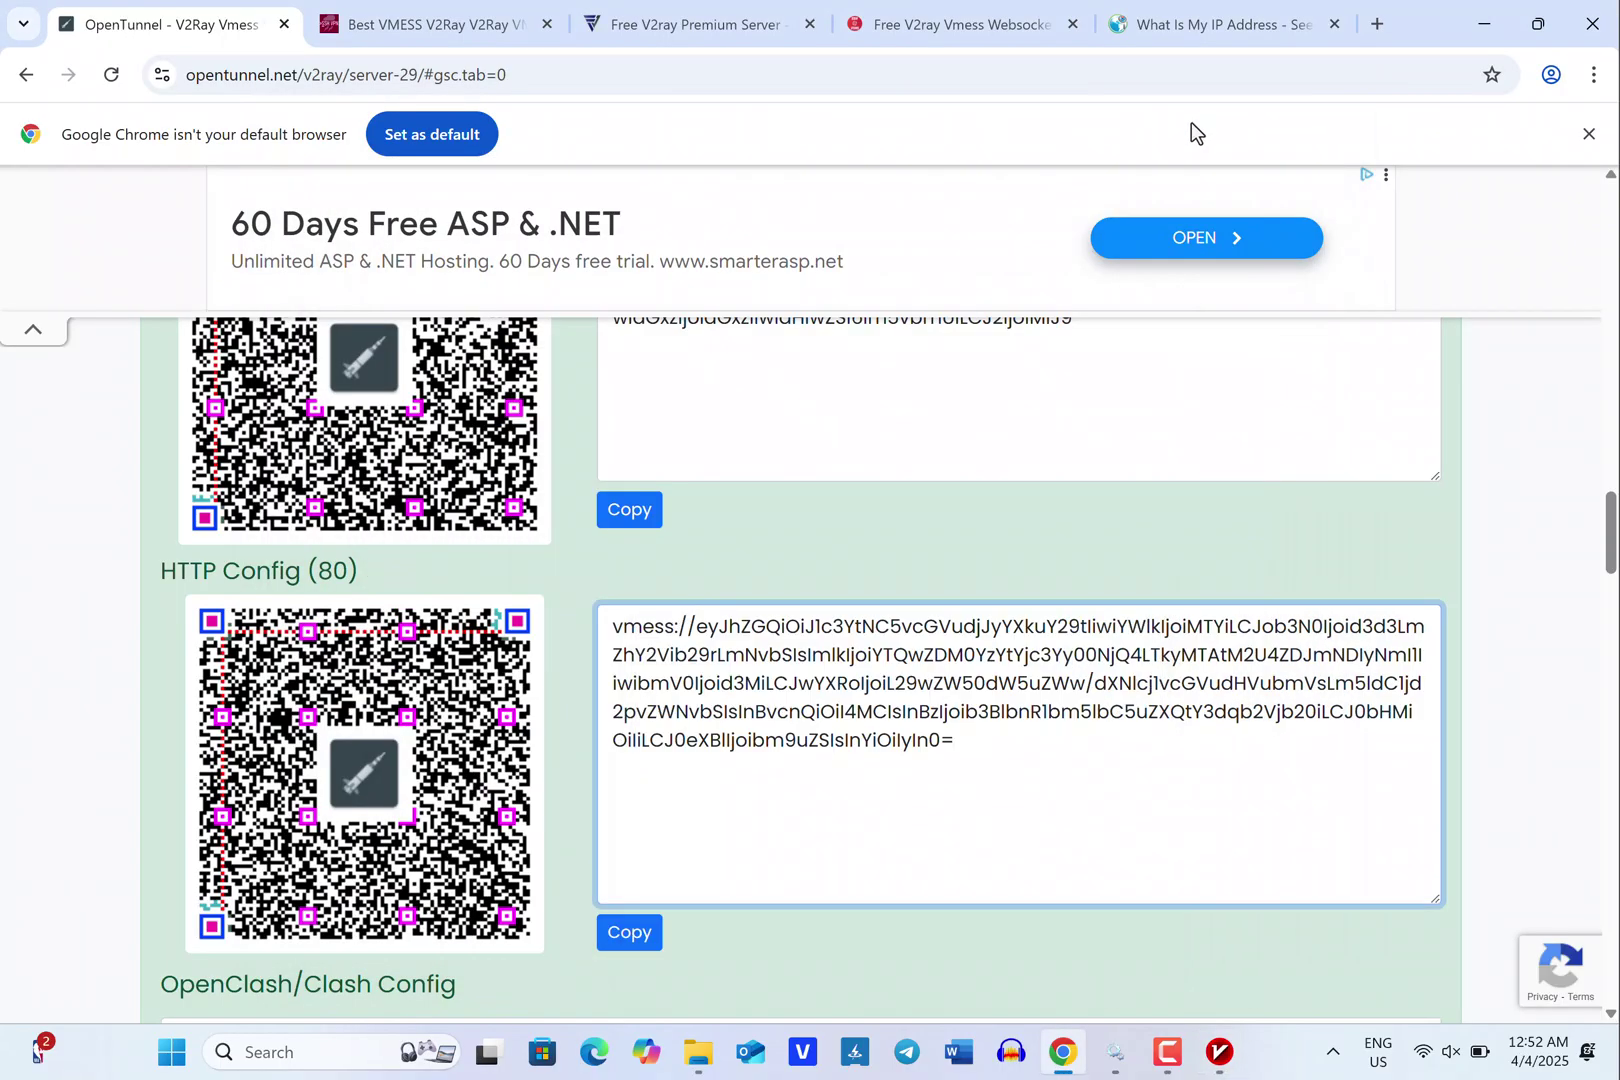
# Check the public IPv4 address on the What Is My IP Address page and search Google for "my location" in a new tab.
pyautogui.click(1197, 24)
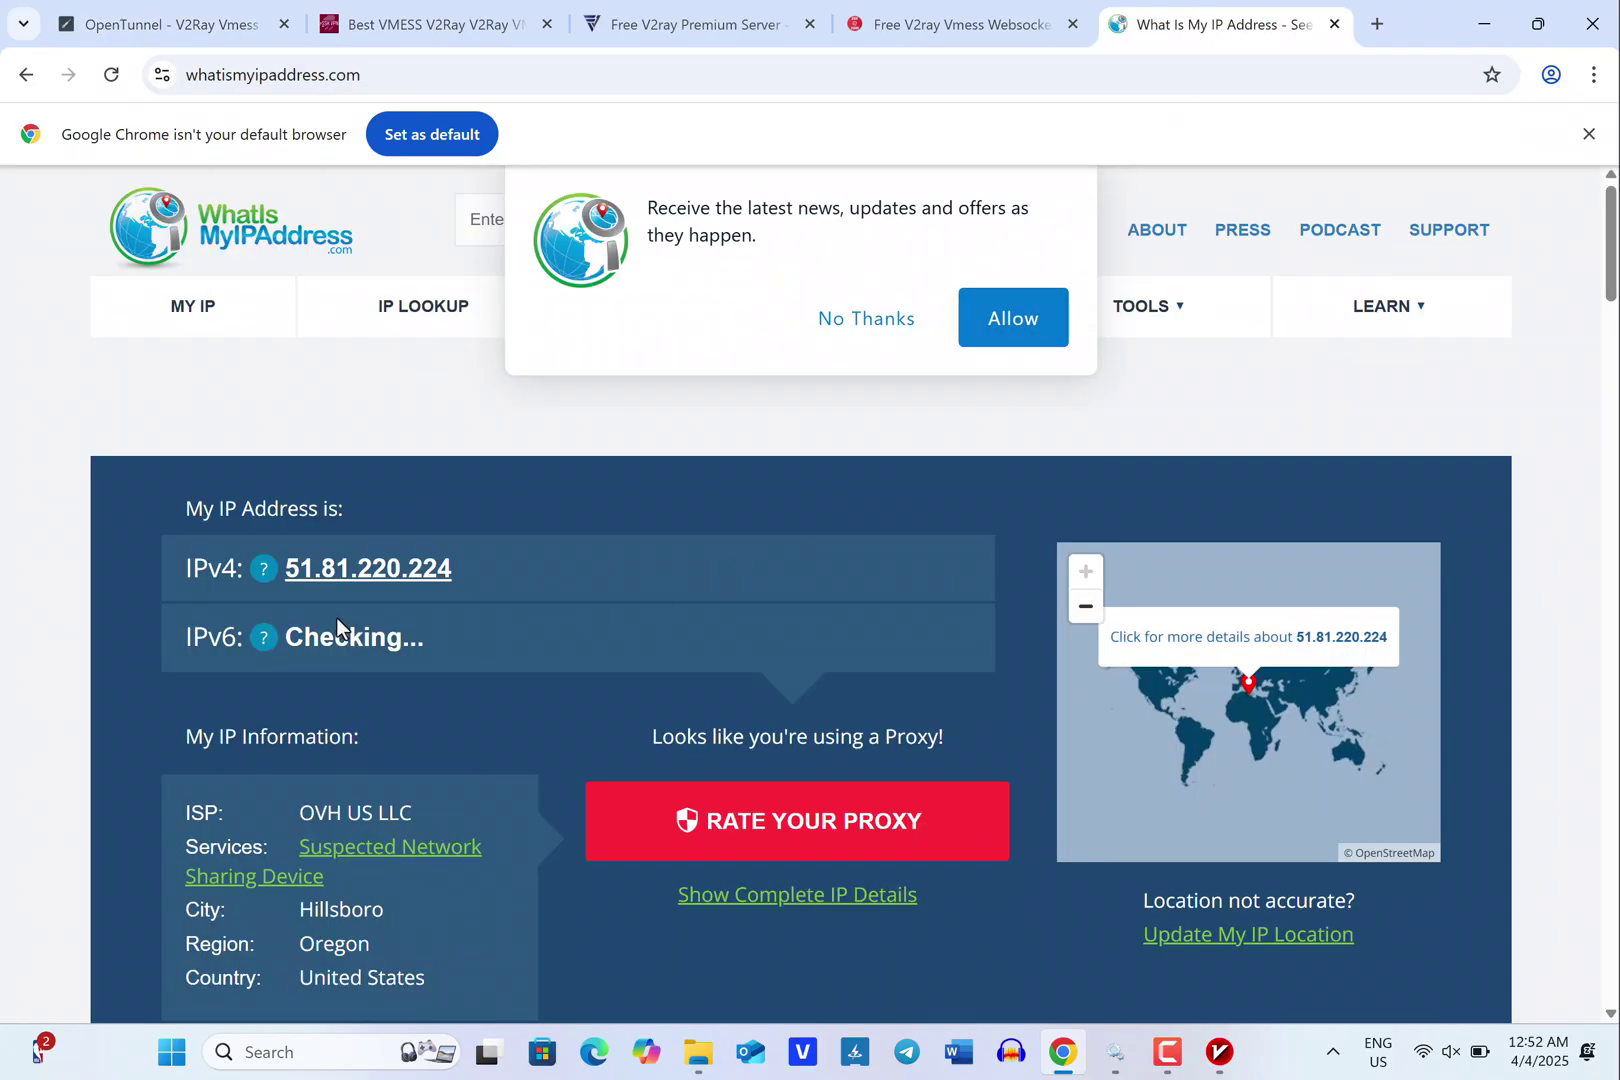
pyautogui.moveTo(514, 565); pyautogui.dragTo(290, 580)
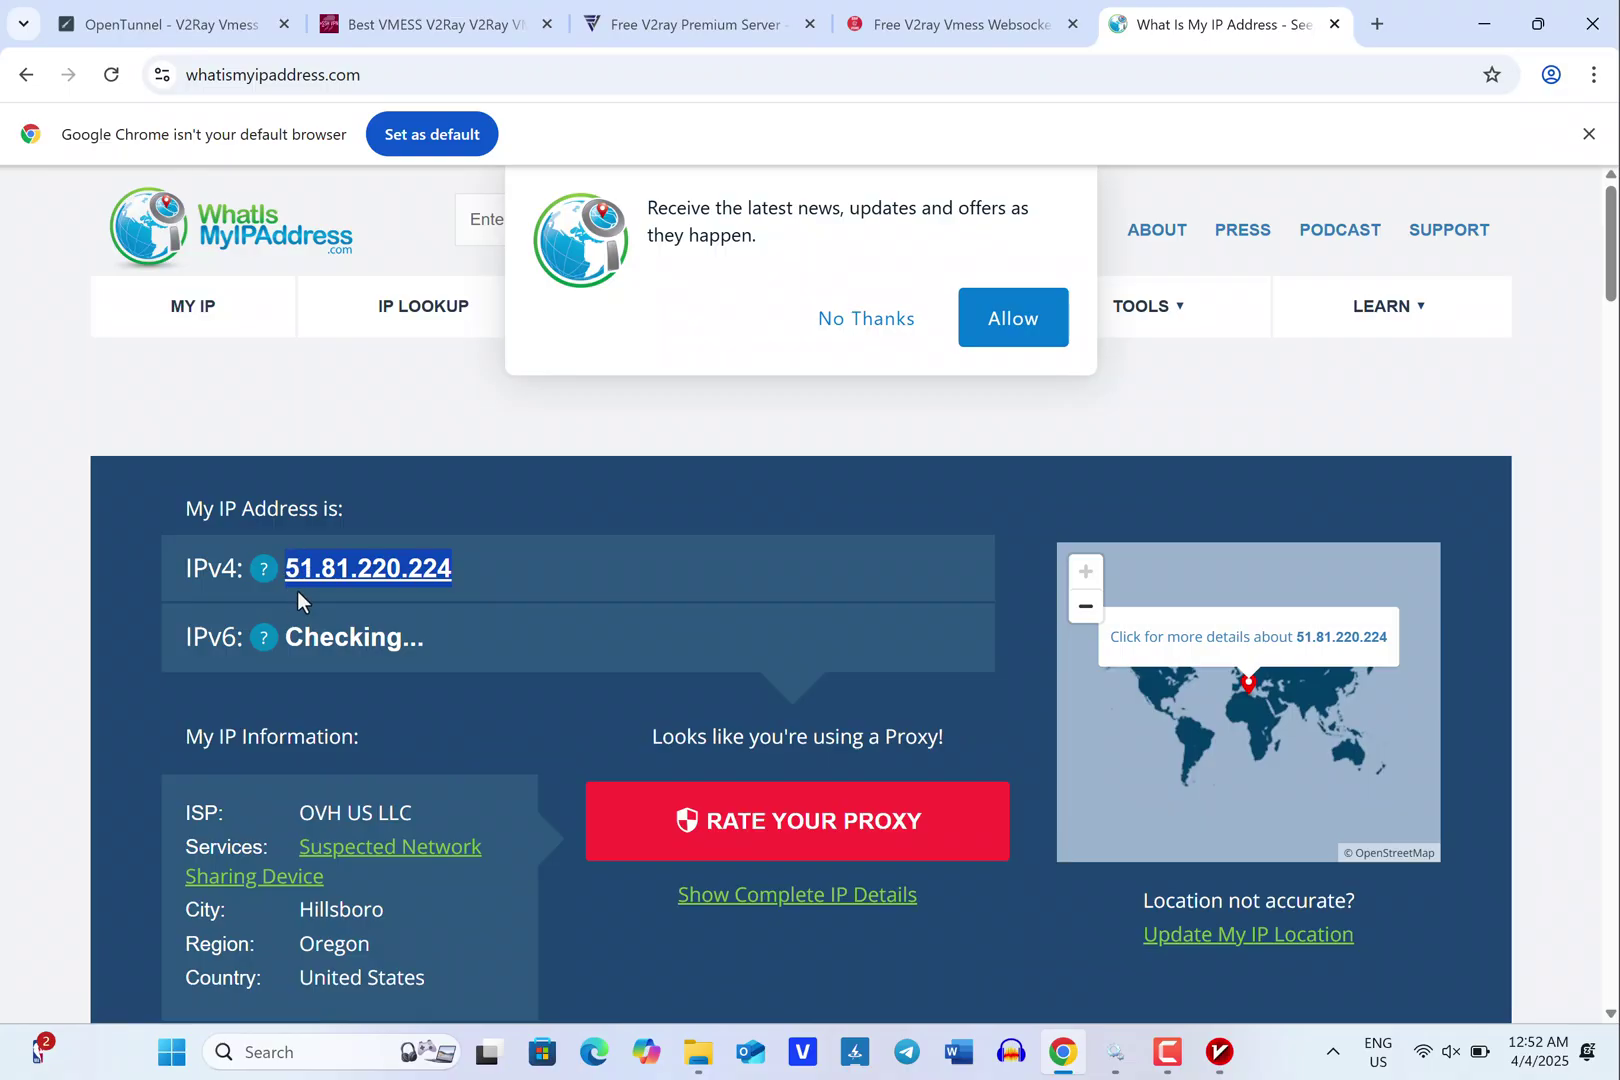
pyautogui.click(1377, 27)
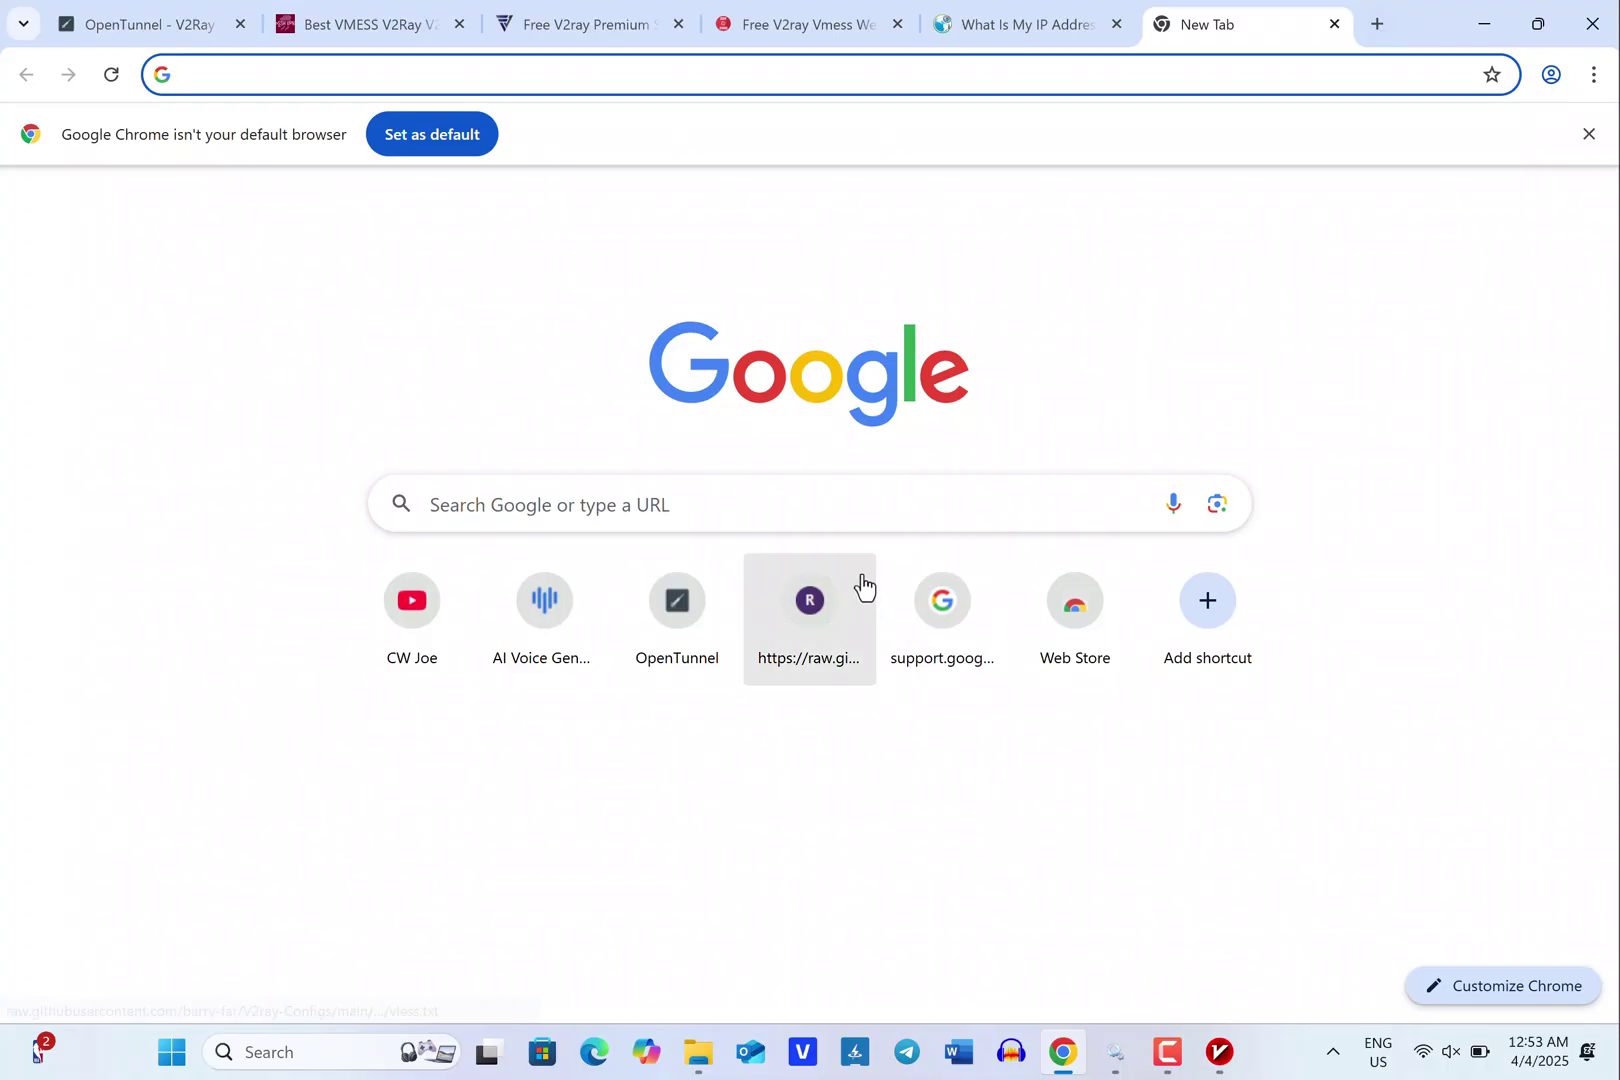
pyautogui.click(634, 502)
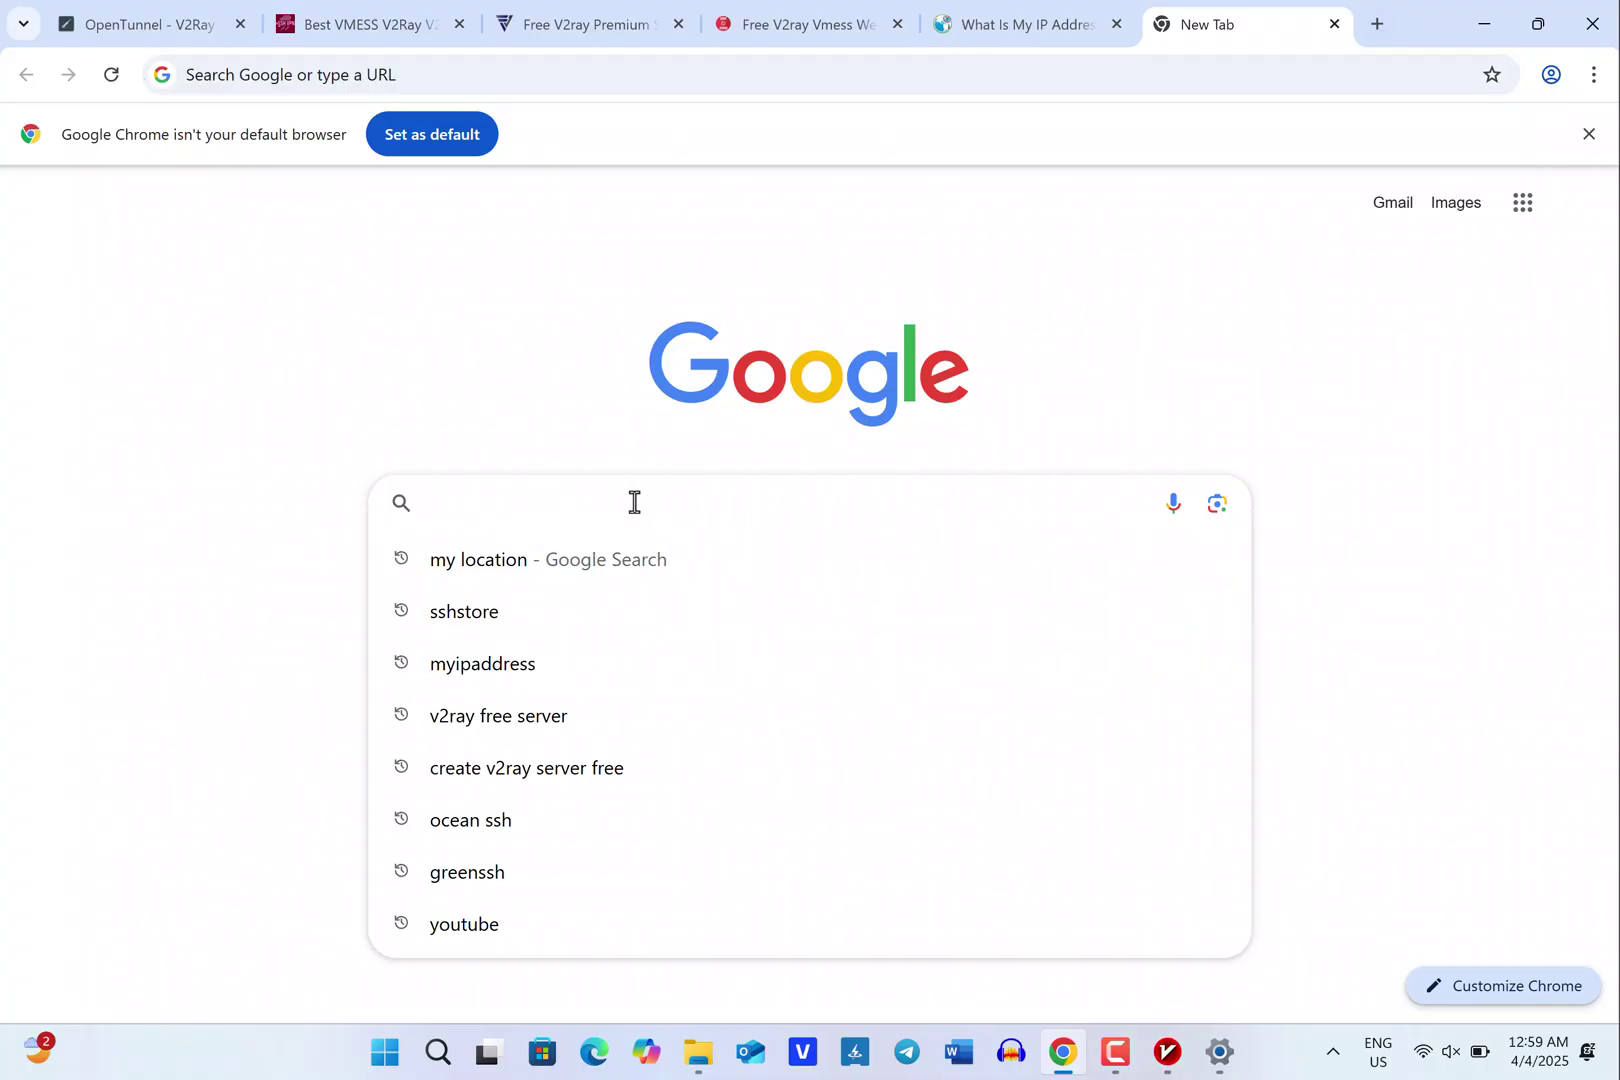
pyautogui.write('my location')
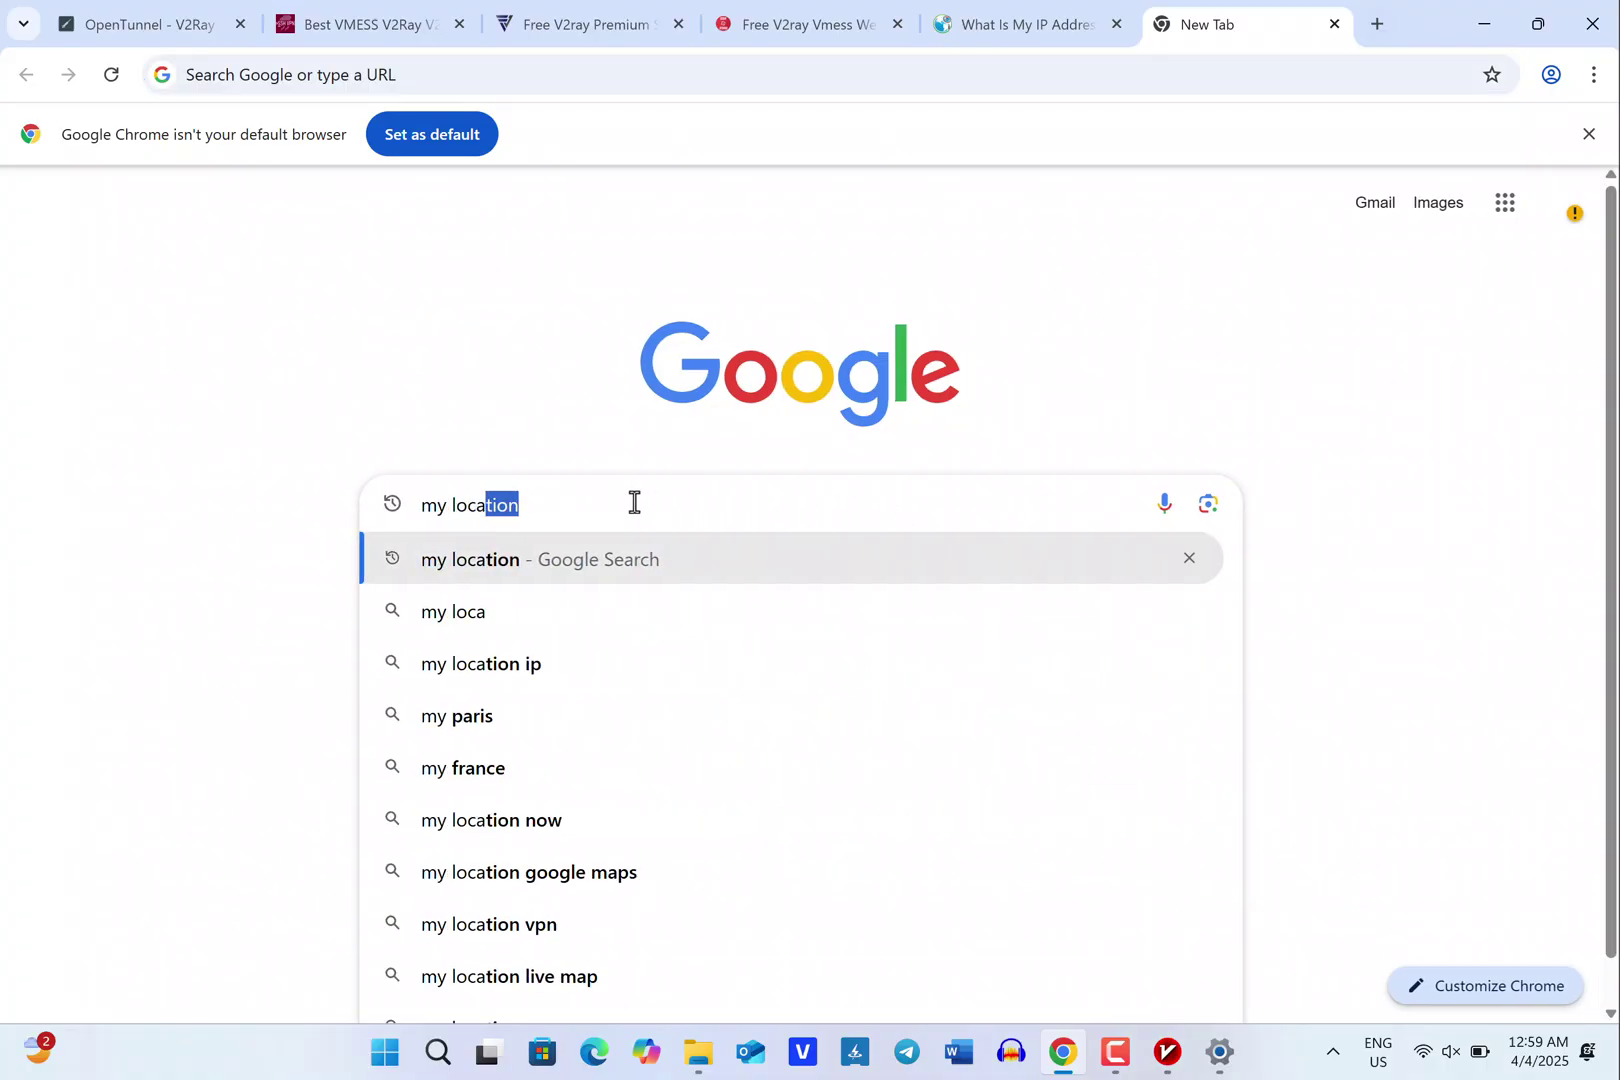
pyautogui.press('Return')
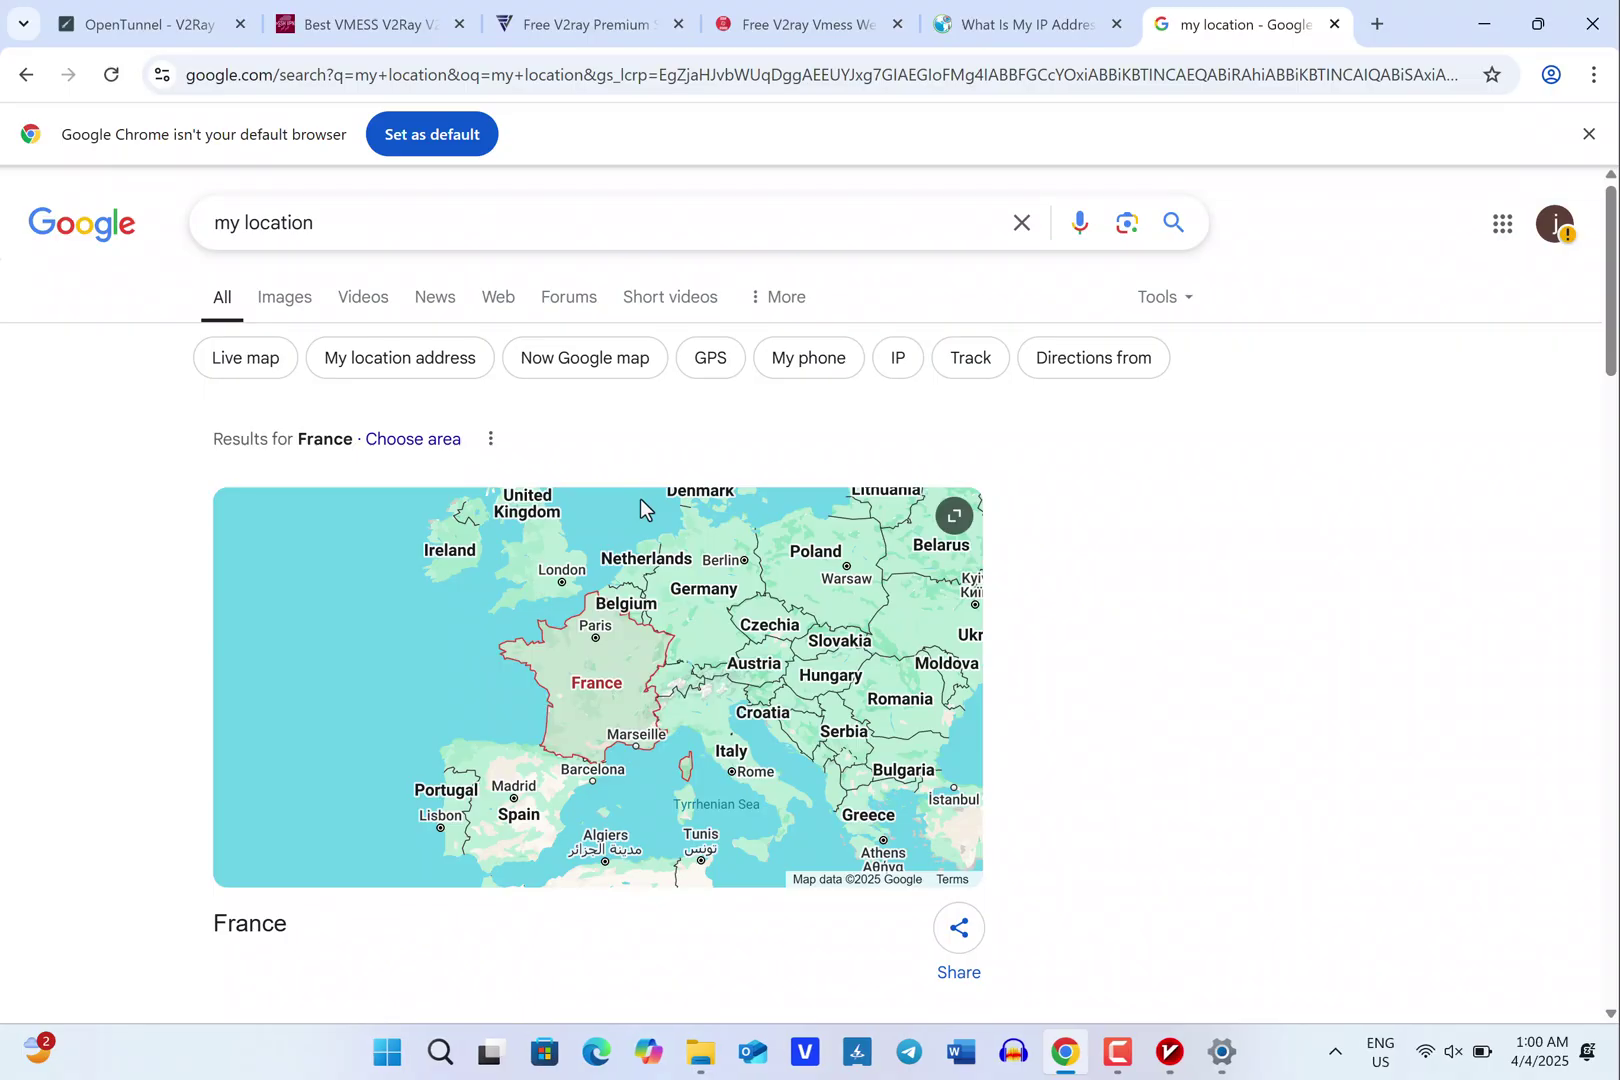
# Close the Chrome window and minimise v2rayN.
pyautogui.click(1596, 30)
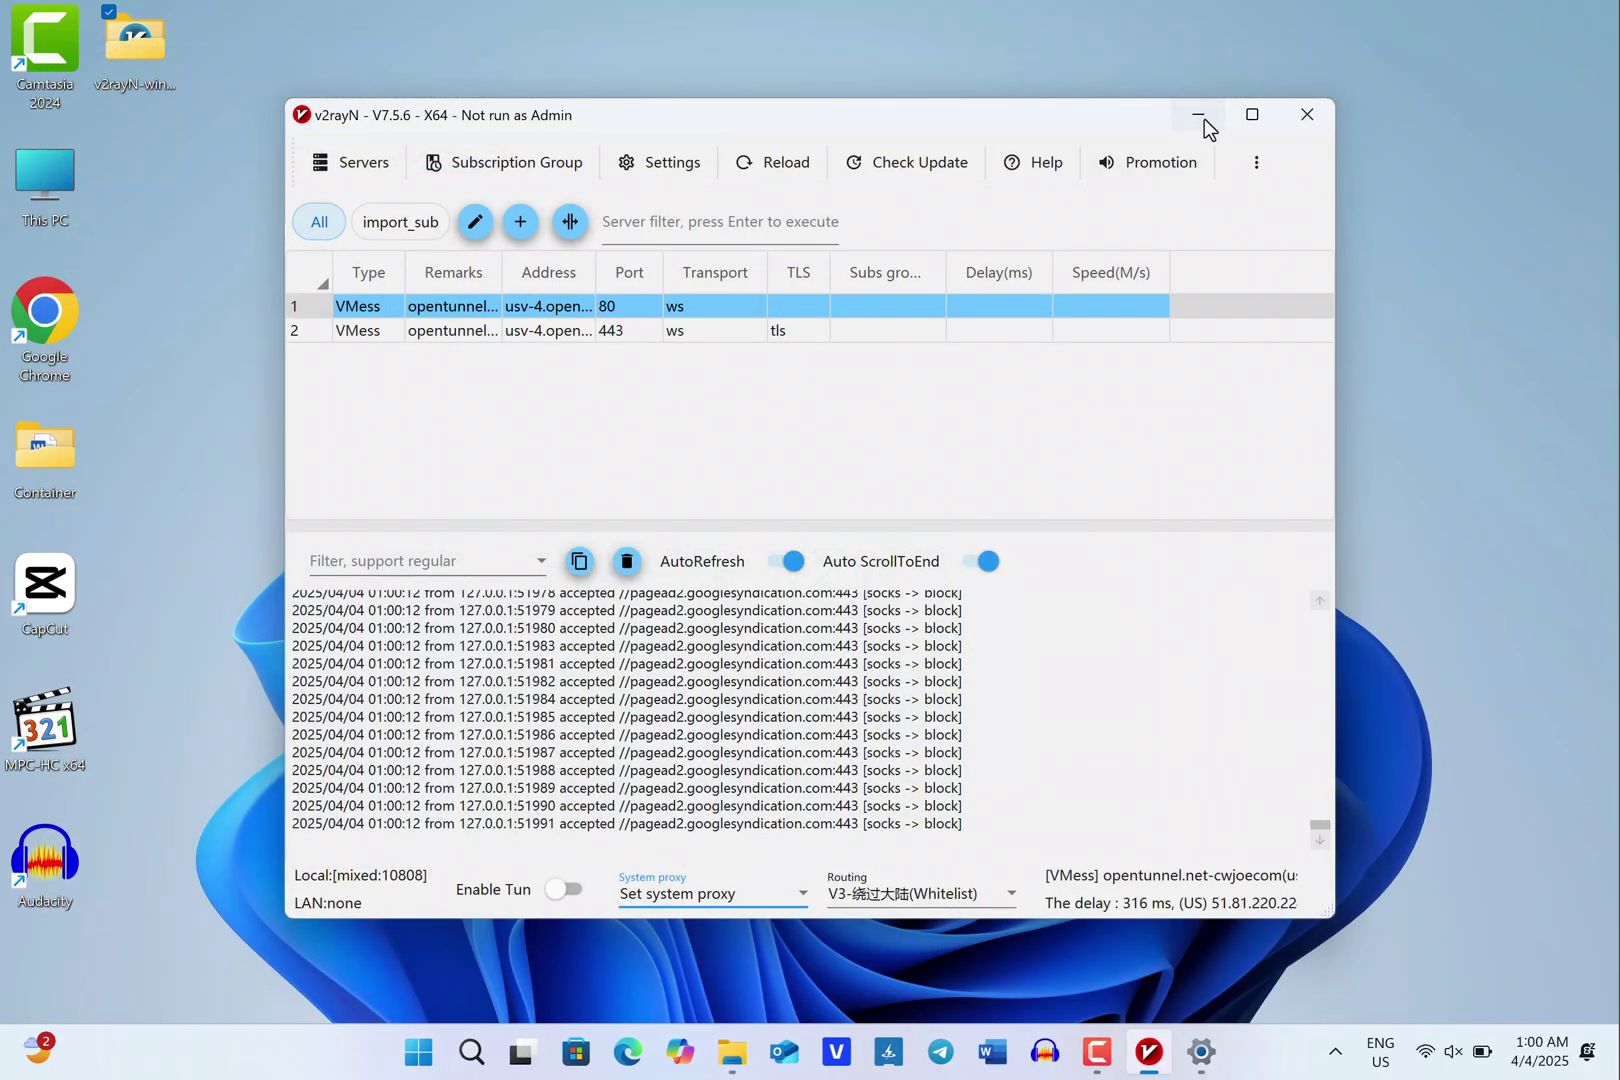
pyautogui.click(1199, 116)
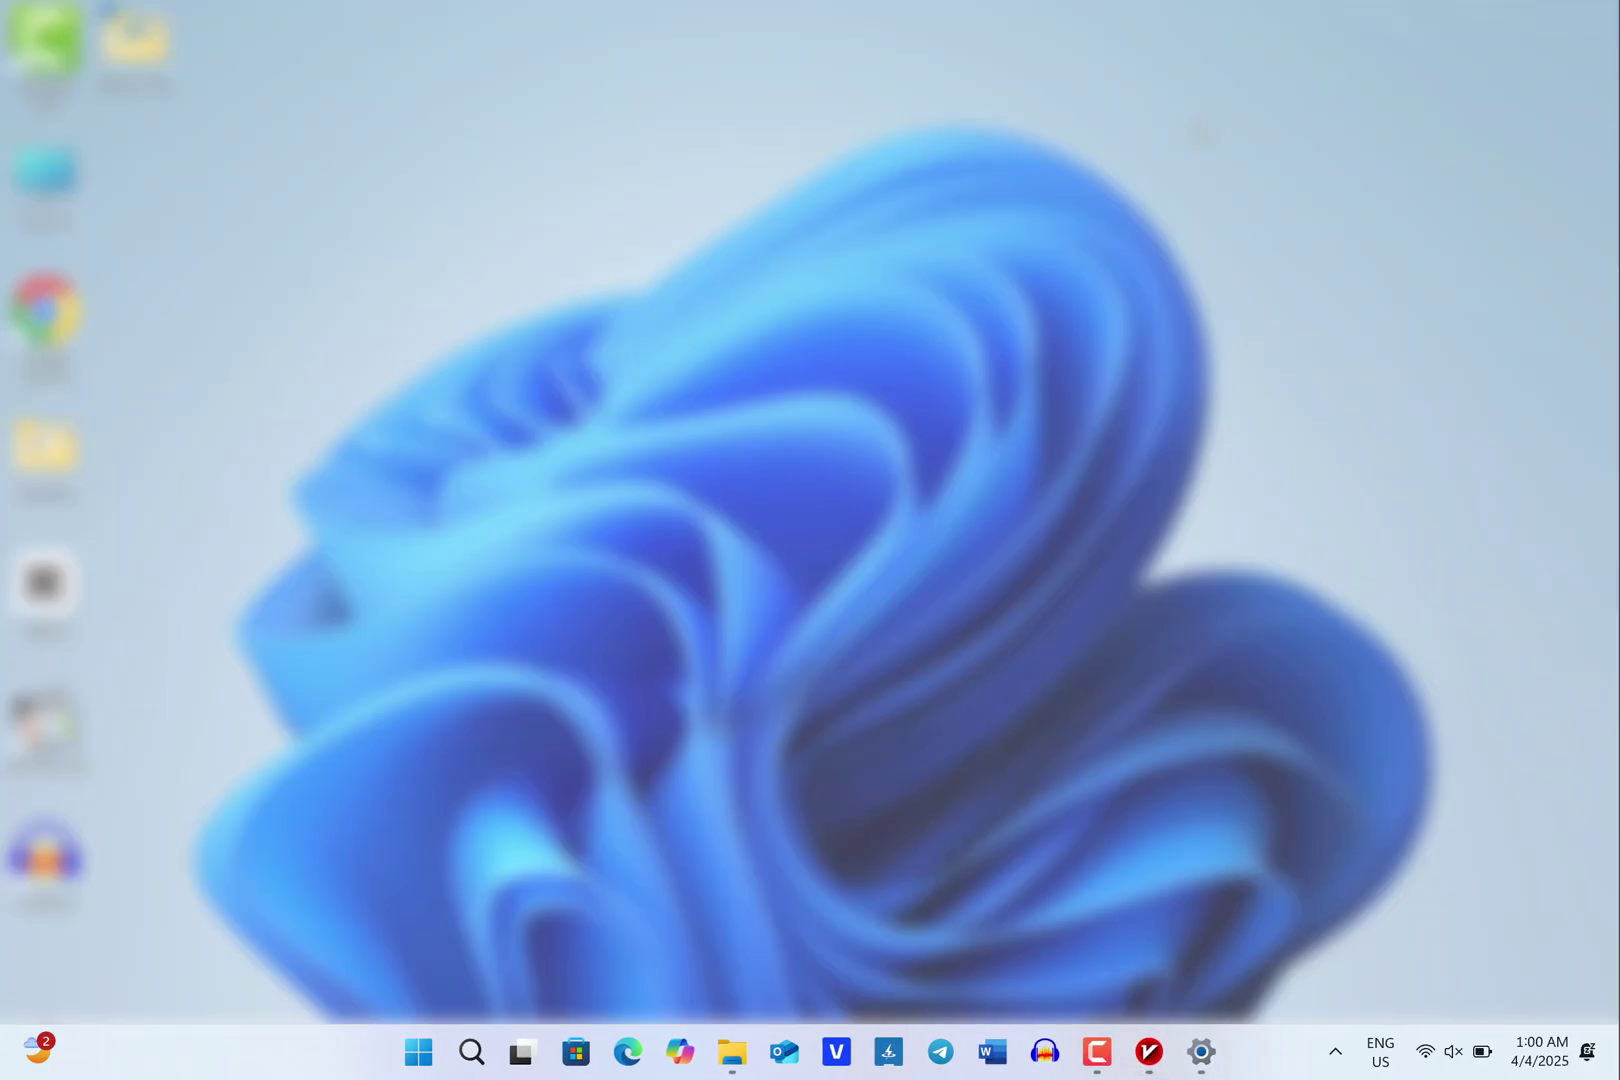